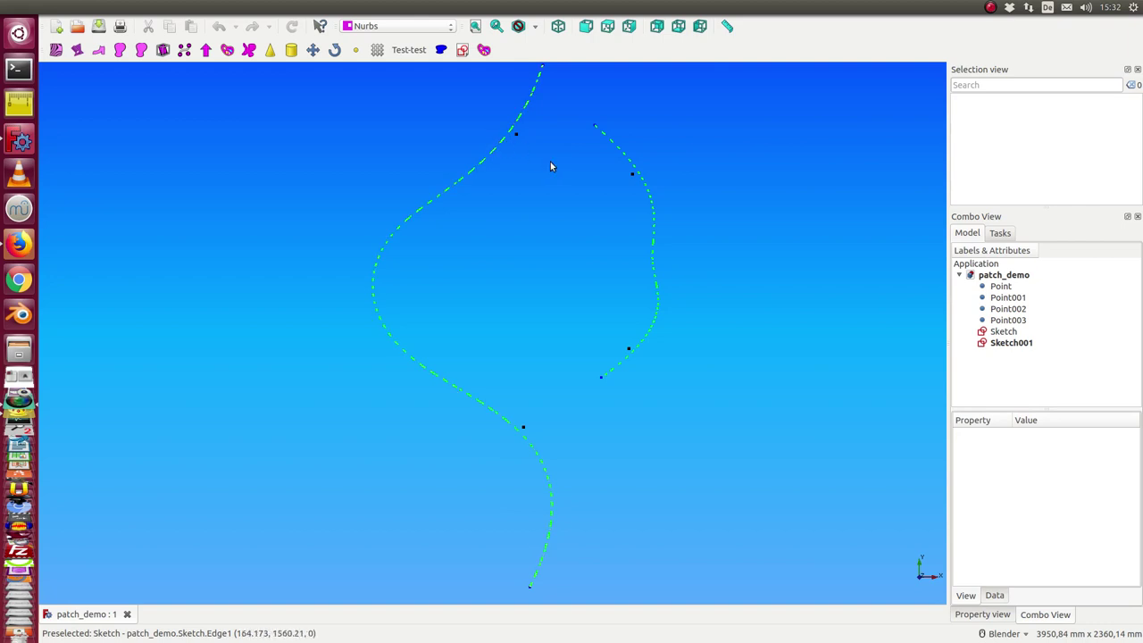
Open the first sketch for editing and close it again.
scroll(563, 151, down, 2)
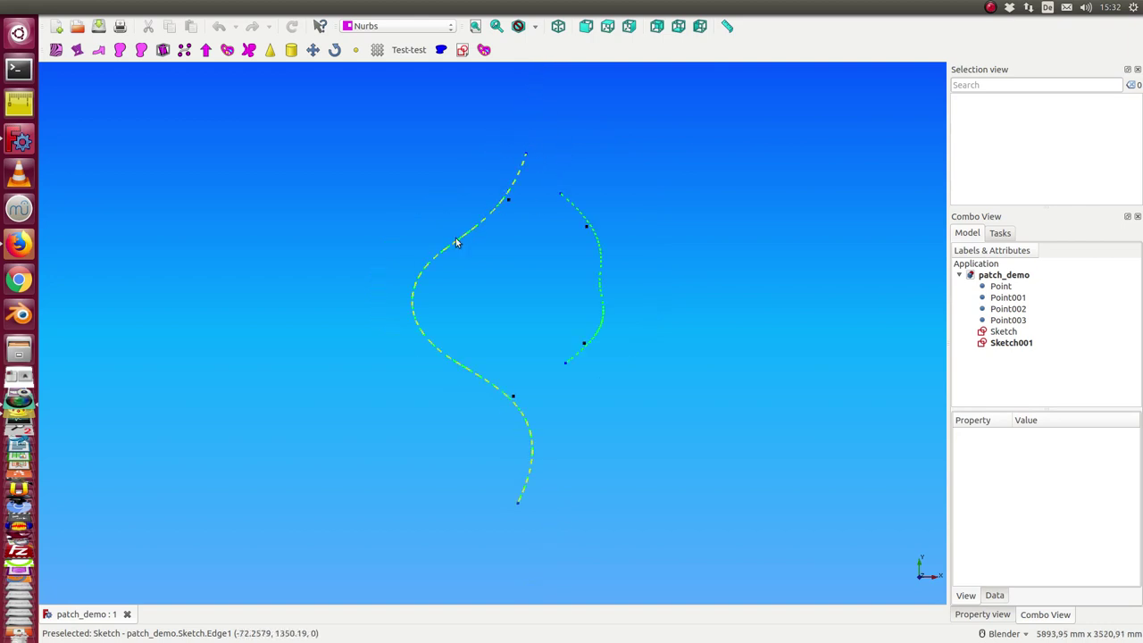
double_click(991, 335)
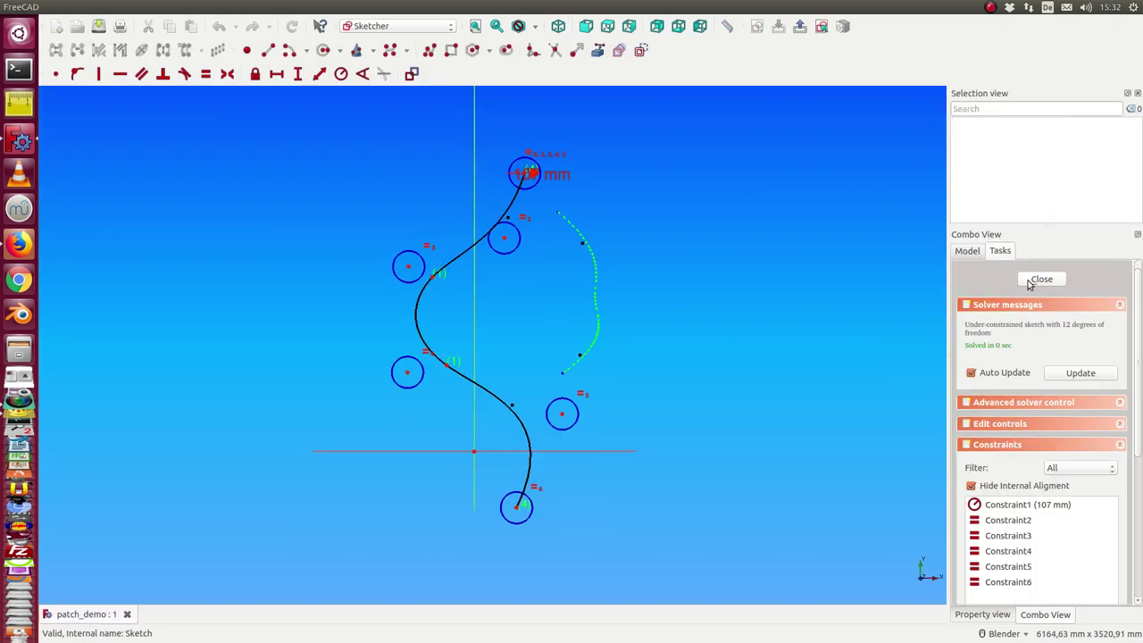
click(1040, 279)
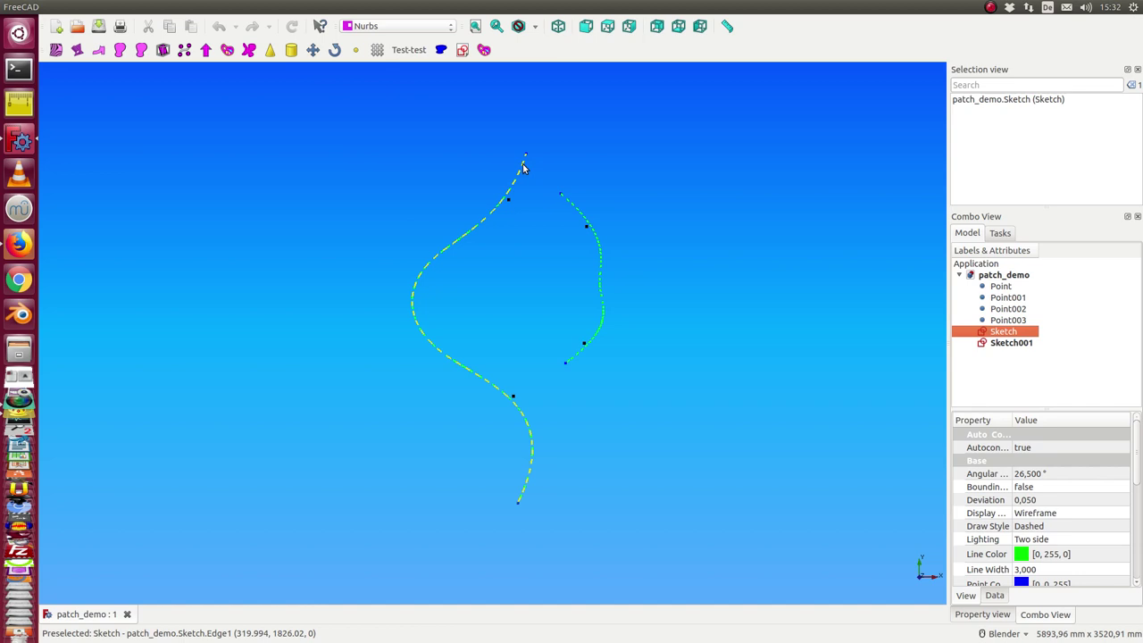
Select the left curve with its upper and lower points, then the right curve with its two points.
click(524, 168)
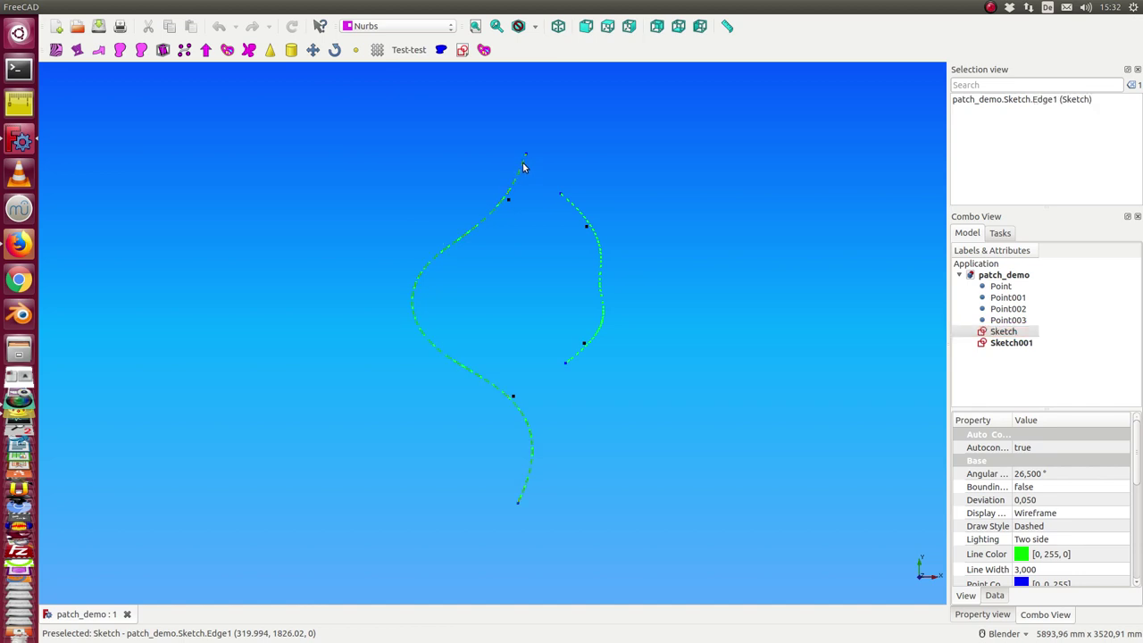
ctrl+click(509, 200)
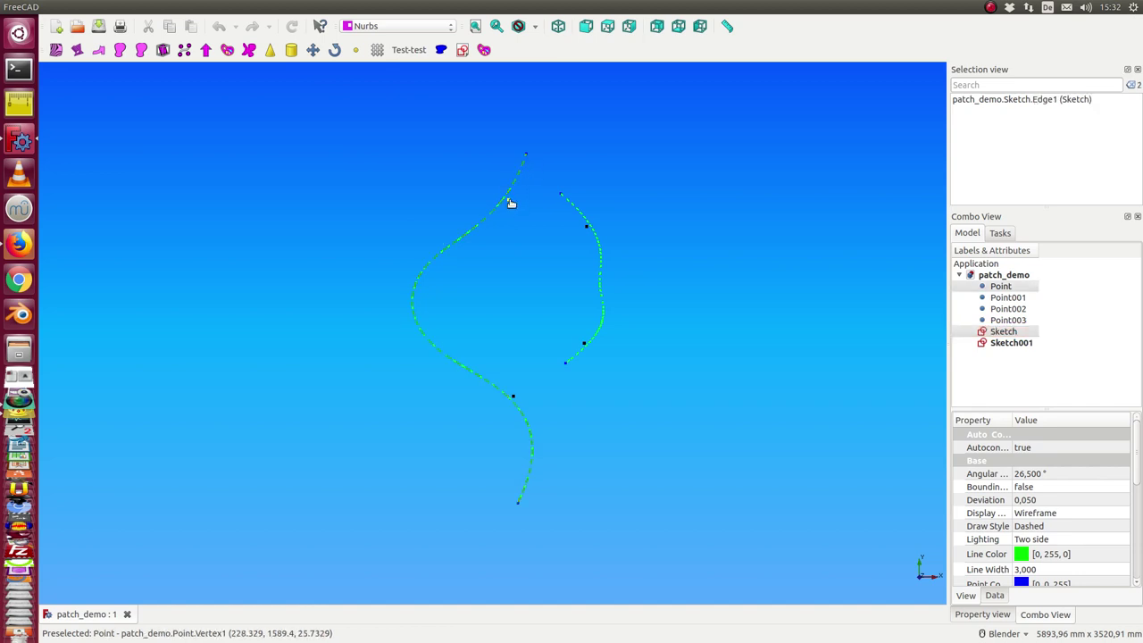
ctrl+click(515, 398)
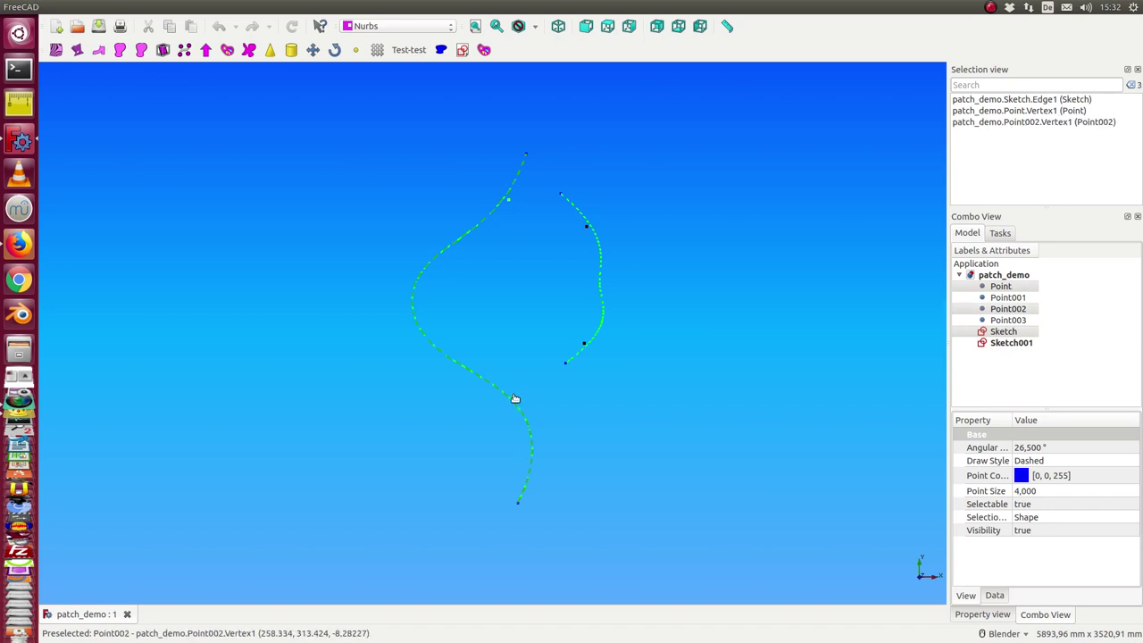
ctrl+click(577, 212)
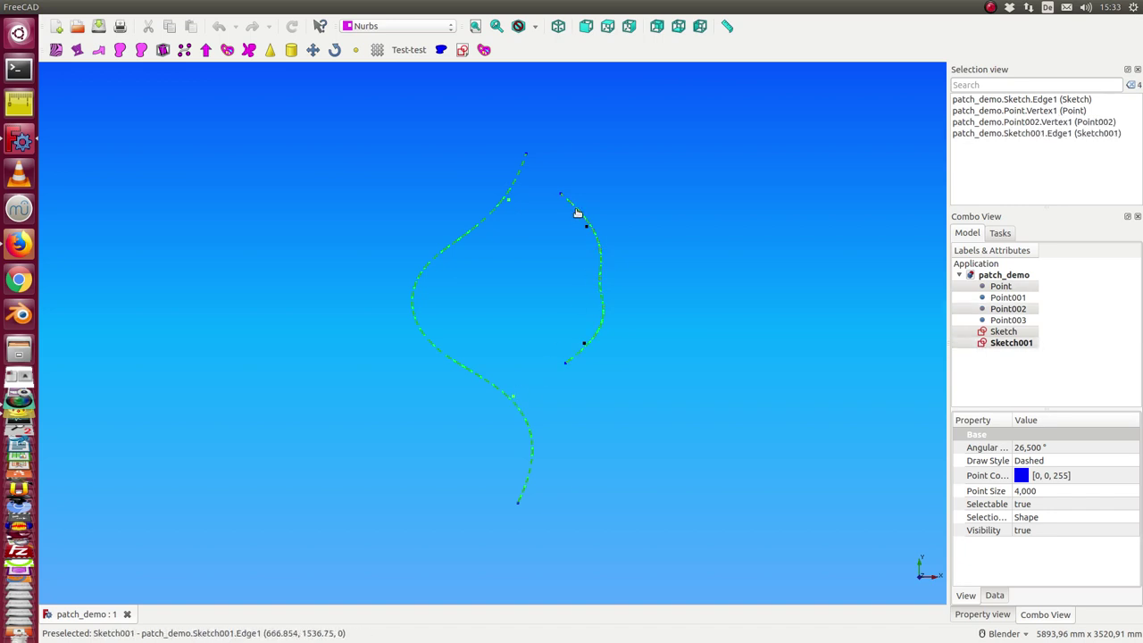
ctrl+click(586, 228)
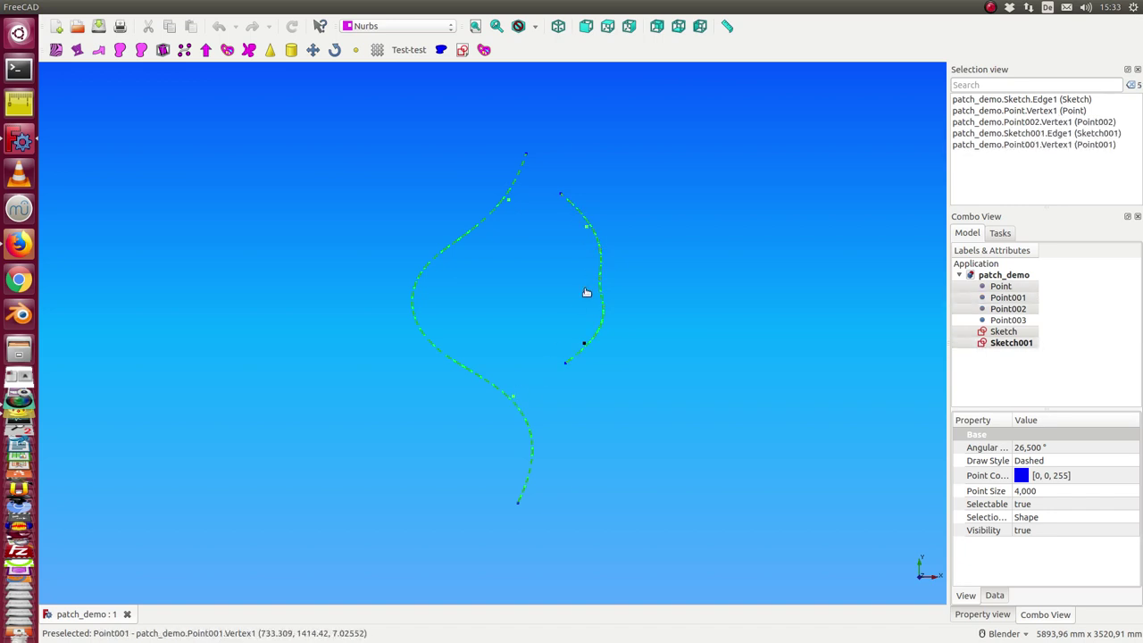
ctrl+click(585, 347)
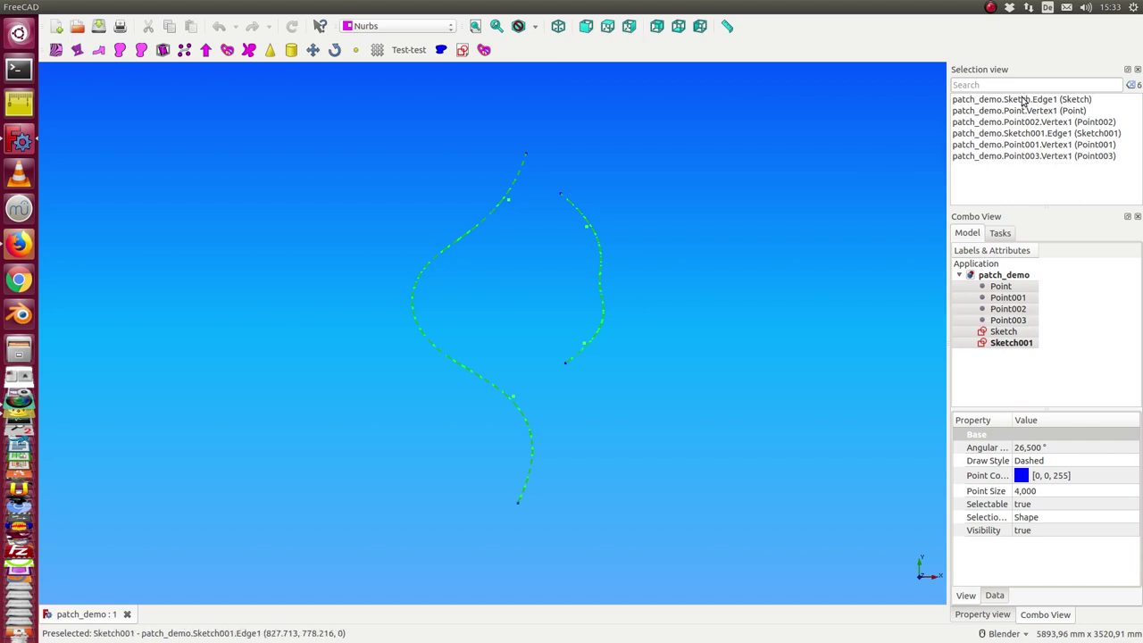
mouse_move(287, 7)
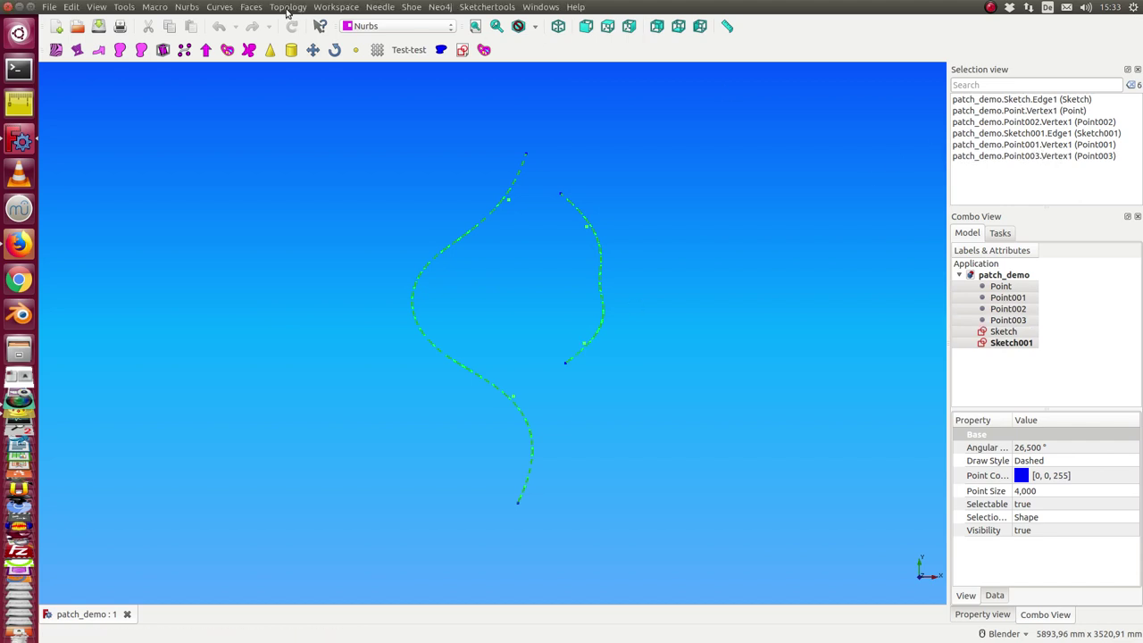
Connect the two curve segments into the mountains face and orbit around it to inspect.
click(251, 8)
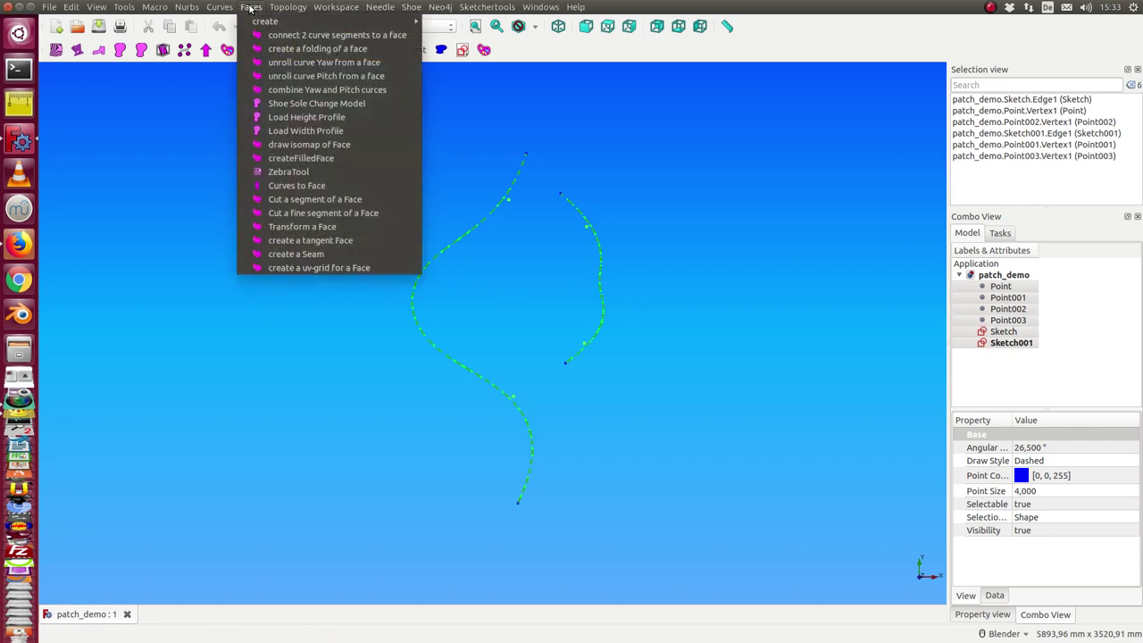
click(292, 39)
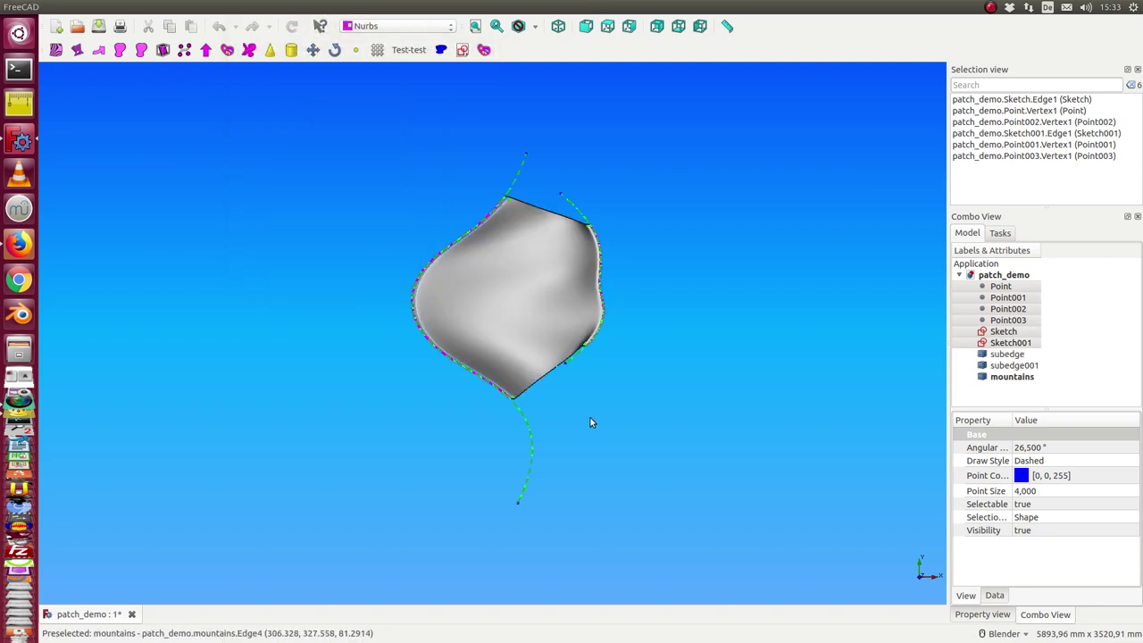
middle_drag(545, 394, 607, 429)
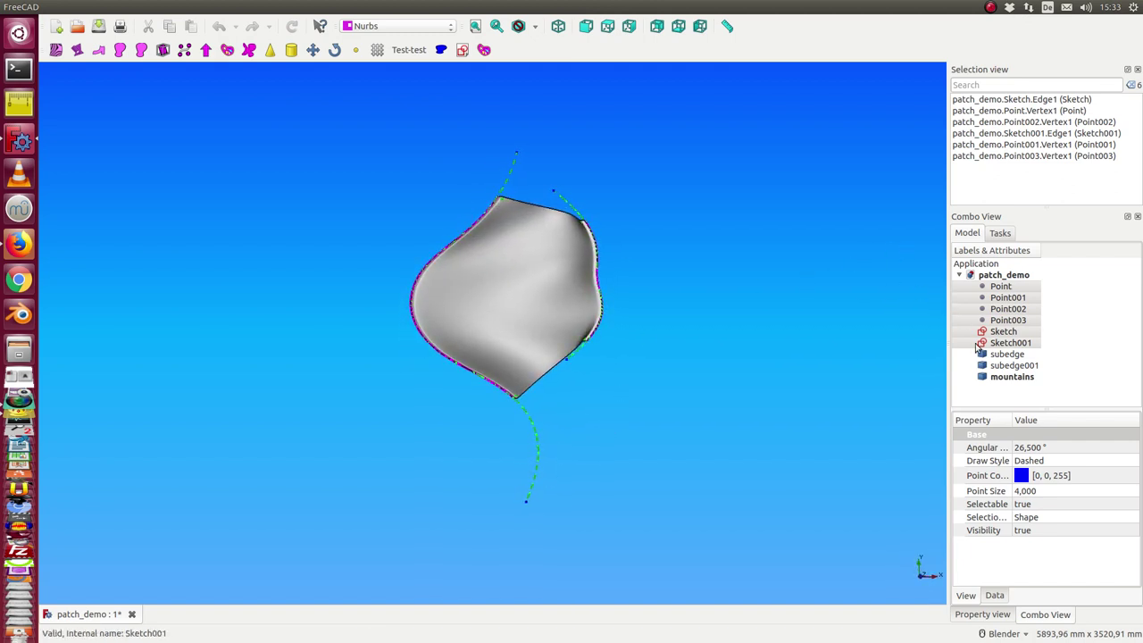
click(1001, 382)
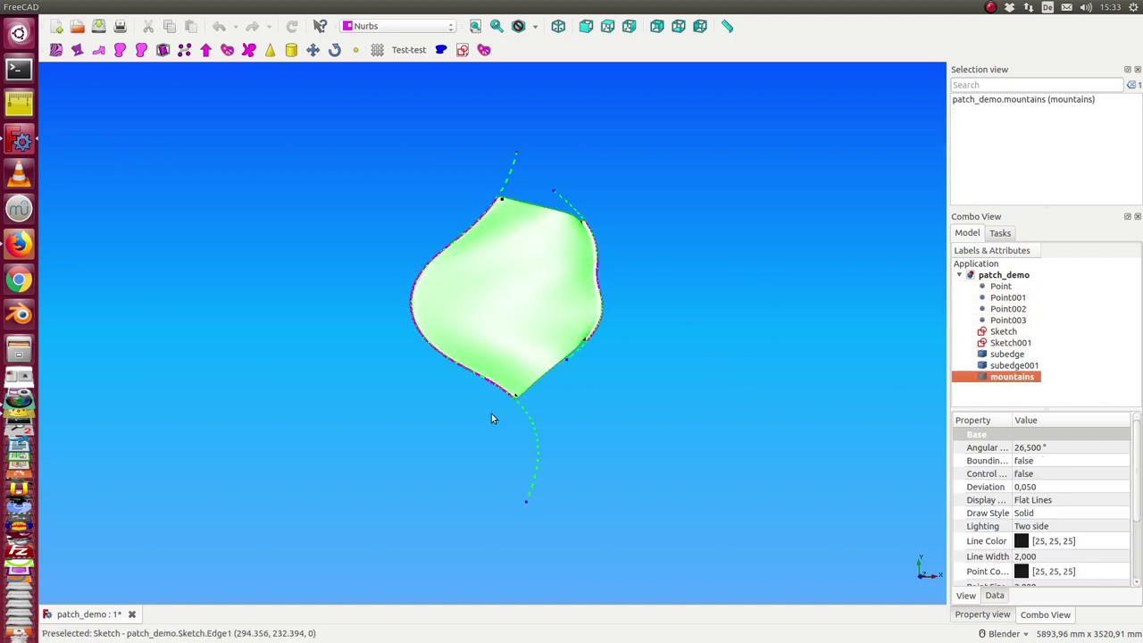
mouse_move(491, 414)
middle_down()
mouse_move(478, 388)
mouse_move(393, 329)
mouse_move(450, 401)
mouse_move(484, 387)
mouse_move(520, 310)
mouse_move(420, 406)
mouse_move(465, 330)
middle_up()
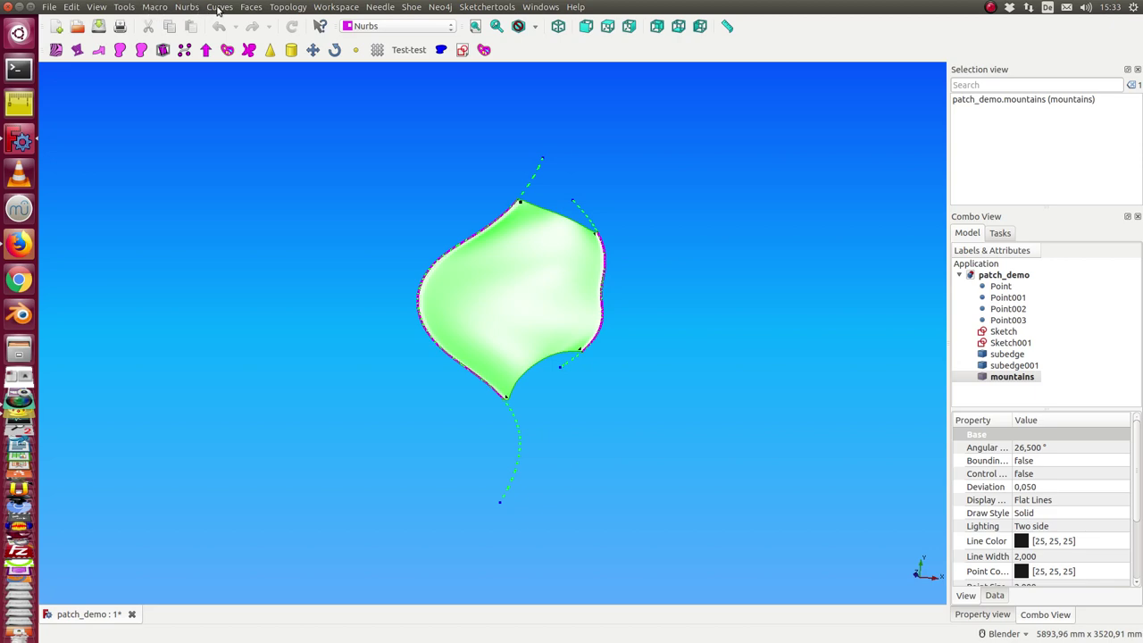
Create a flattened MAP of the mountains face, orbit to inspect it, then hide the MAP.
click(219, 7)
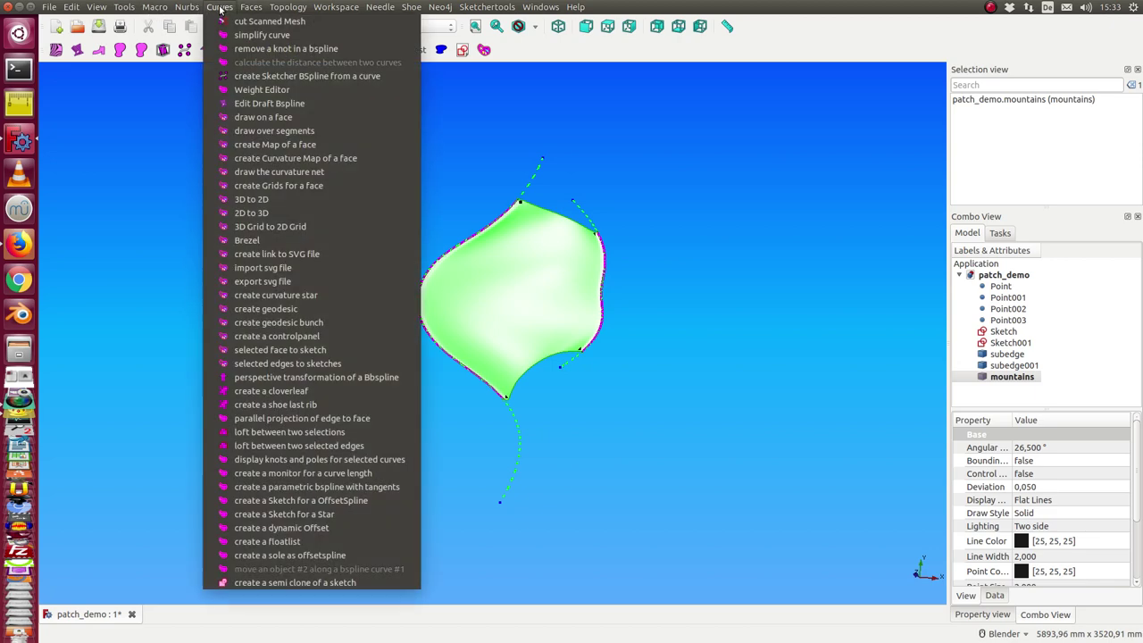
click(261, 147)
middle_drag(340, 365, 335, 396)
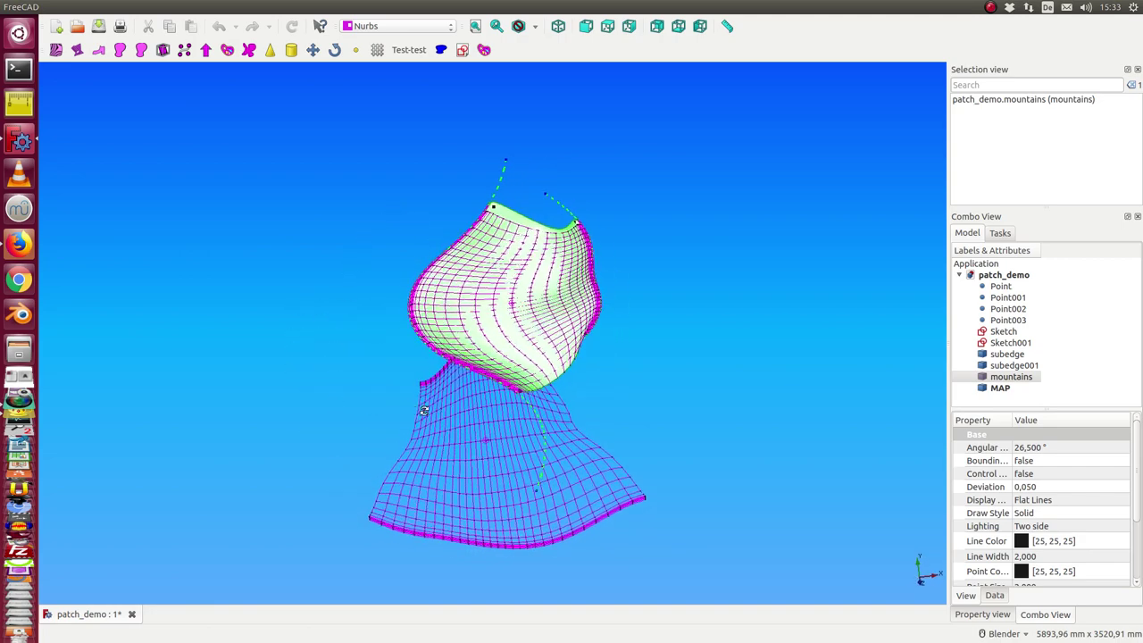
middle_drag(335, 395, 362, 330)
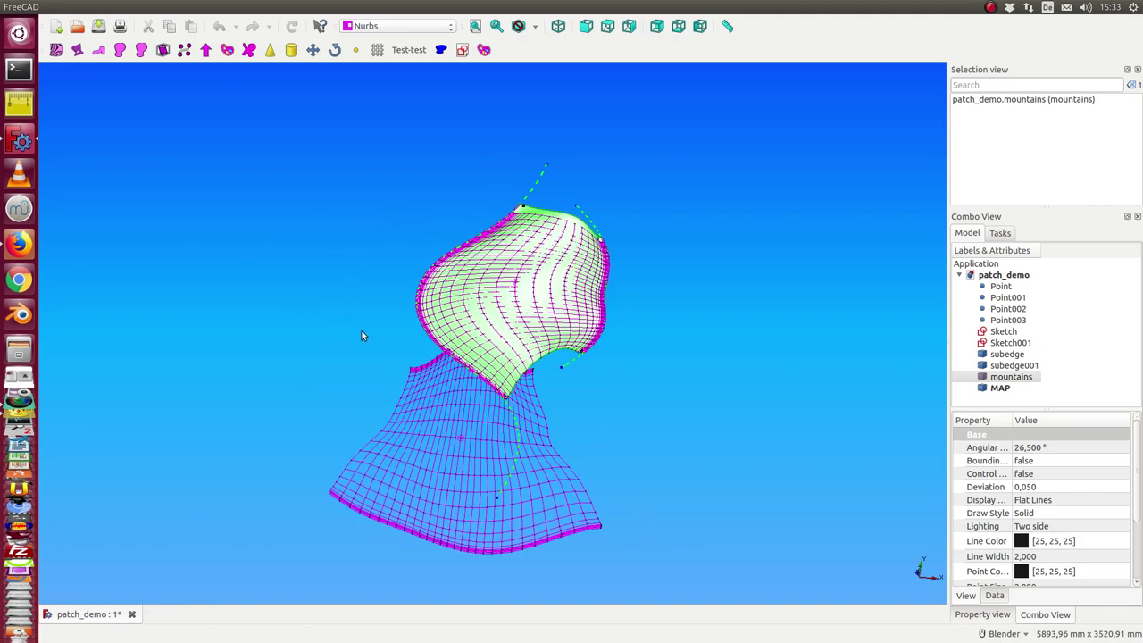
click(1000, 387)
key(space)
click(1010, 377)
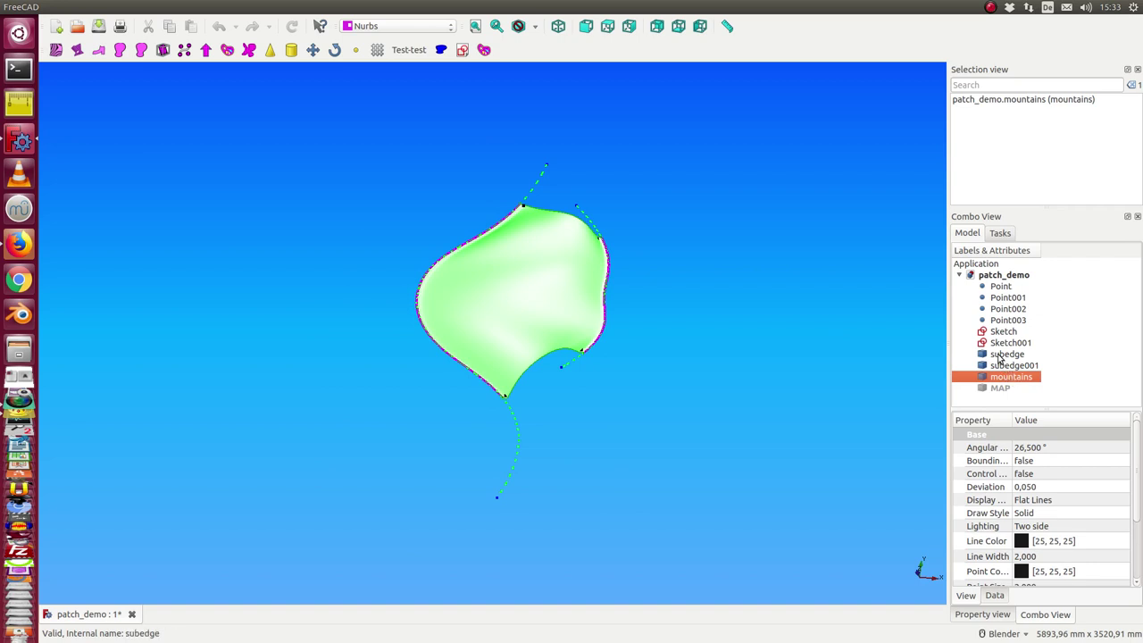
Hide the mountains surface and turn on control points for the subedge curve.
key(space)
scroll(592, 313, up, 2)
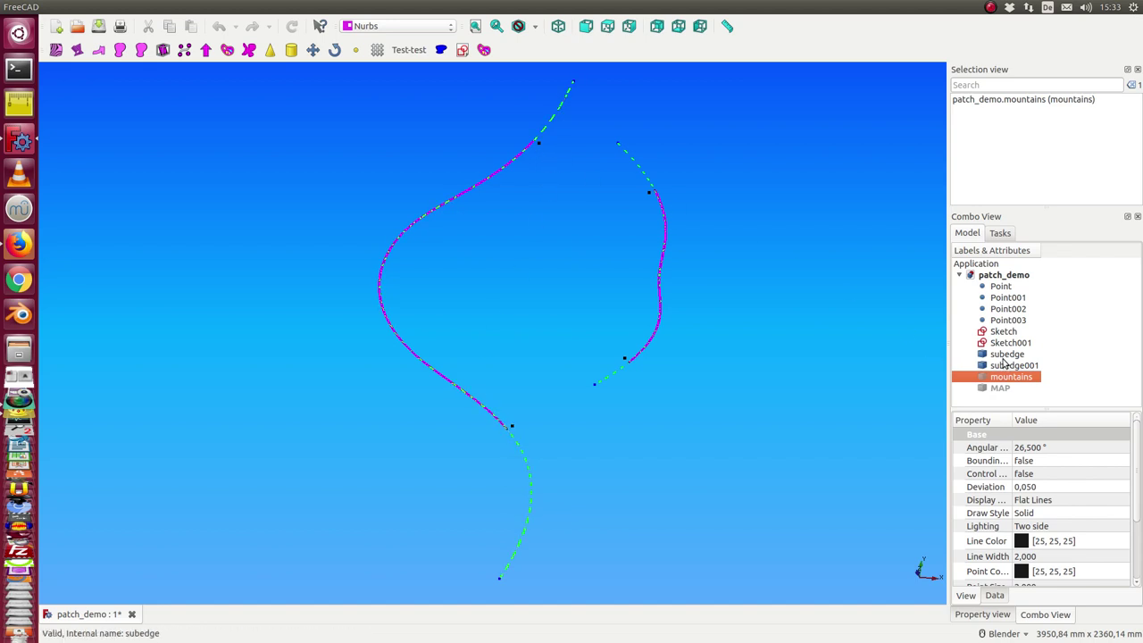
click(1005, 355)
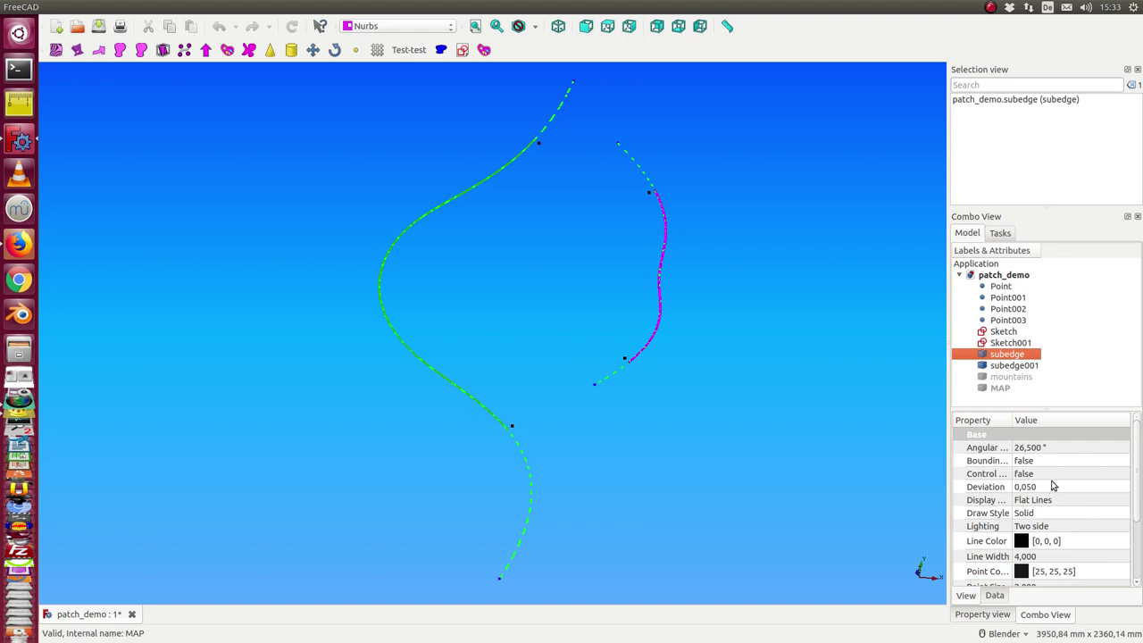
click(1052, 485)
click(1054, 475)
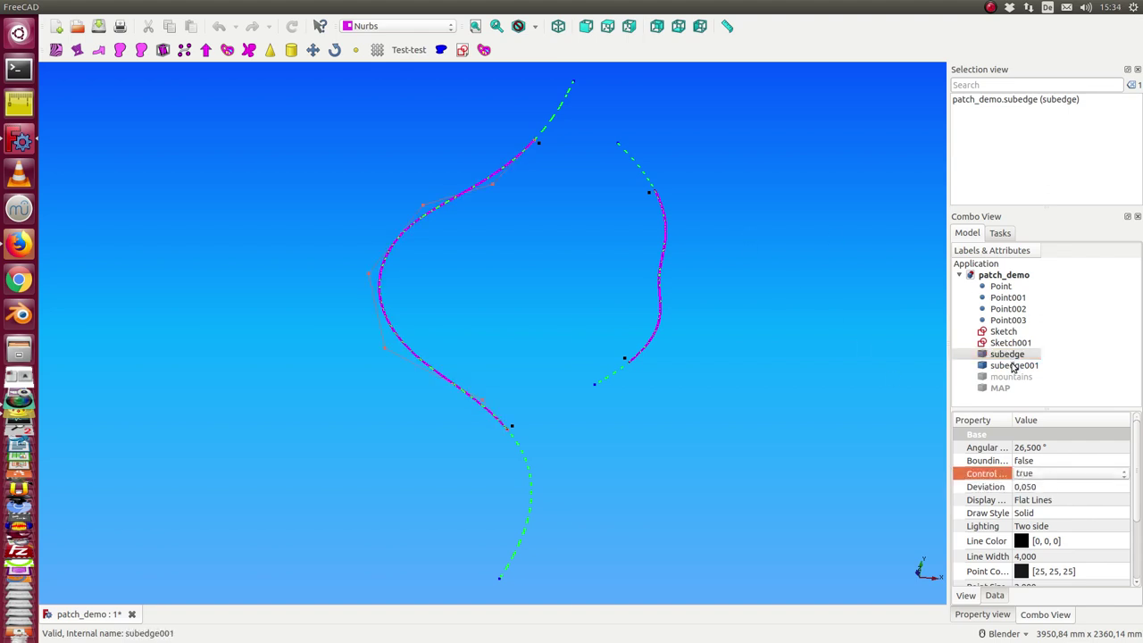
Show control points on subedge001 as well and pan to frame both curves.
click(1014, 366)
click(1056, 481)
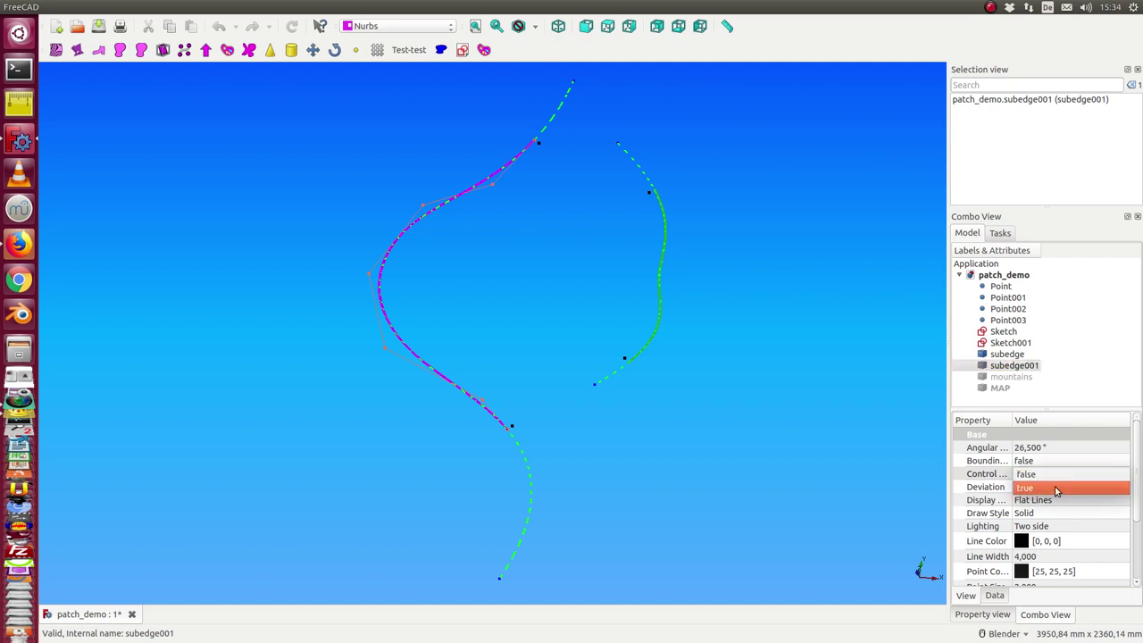
click(1056, 489)
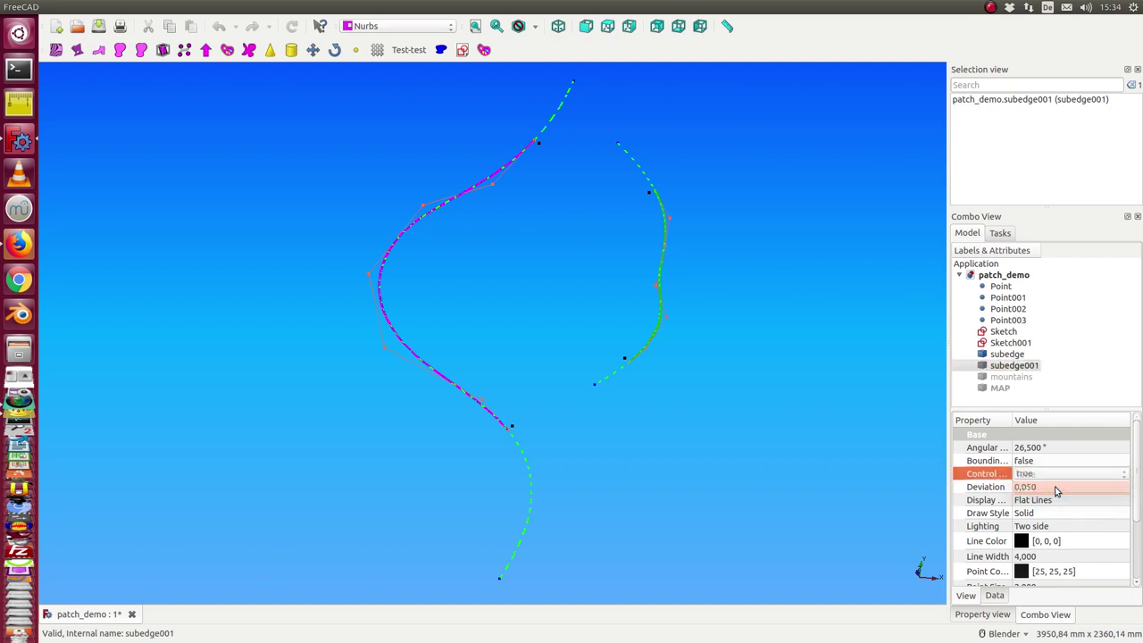
click(763, 369)
scroll(765, 368, up, 2)
shift+middle_drag(766, 368, 748, 449)
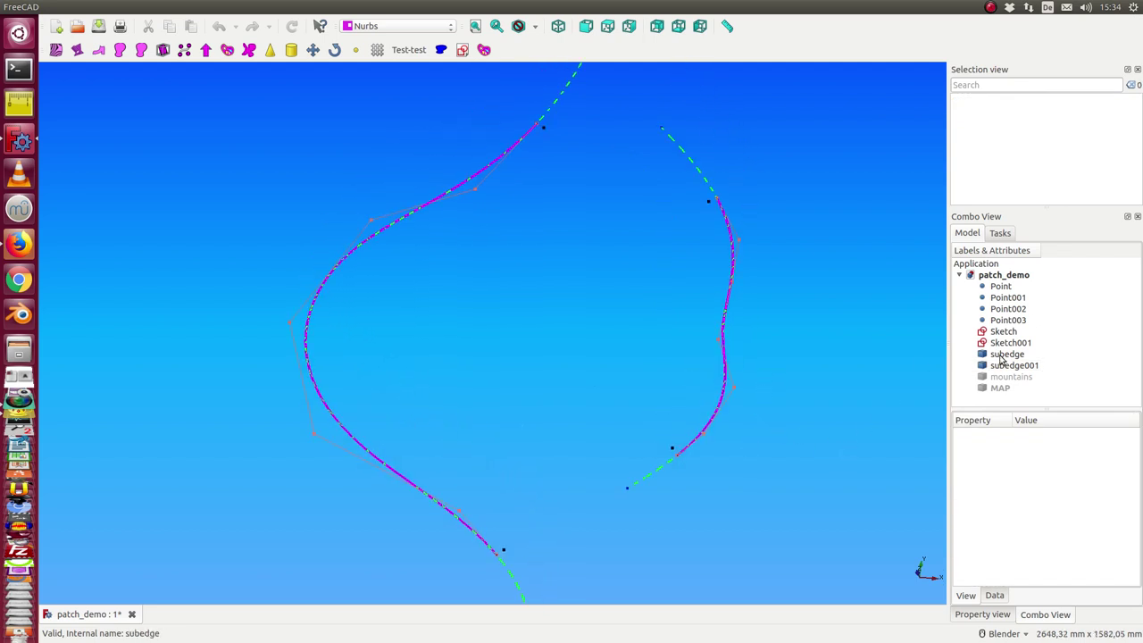
click(1001, 379)
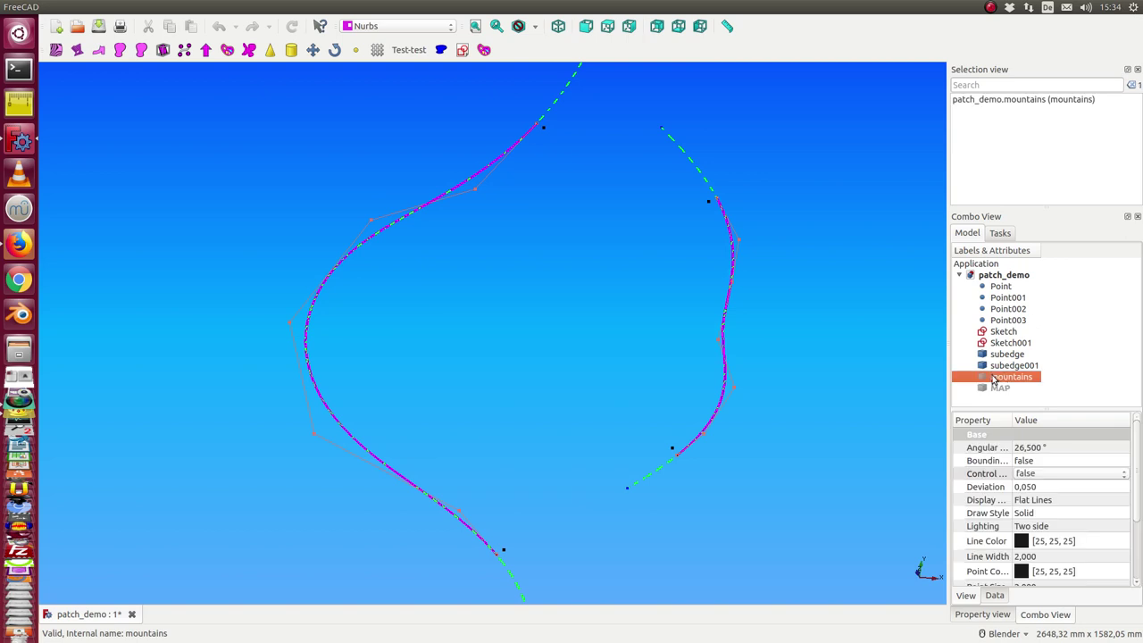
key(space)
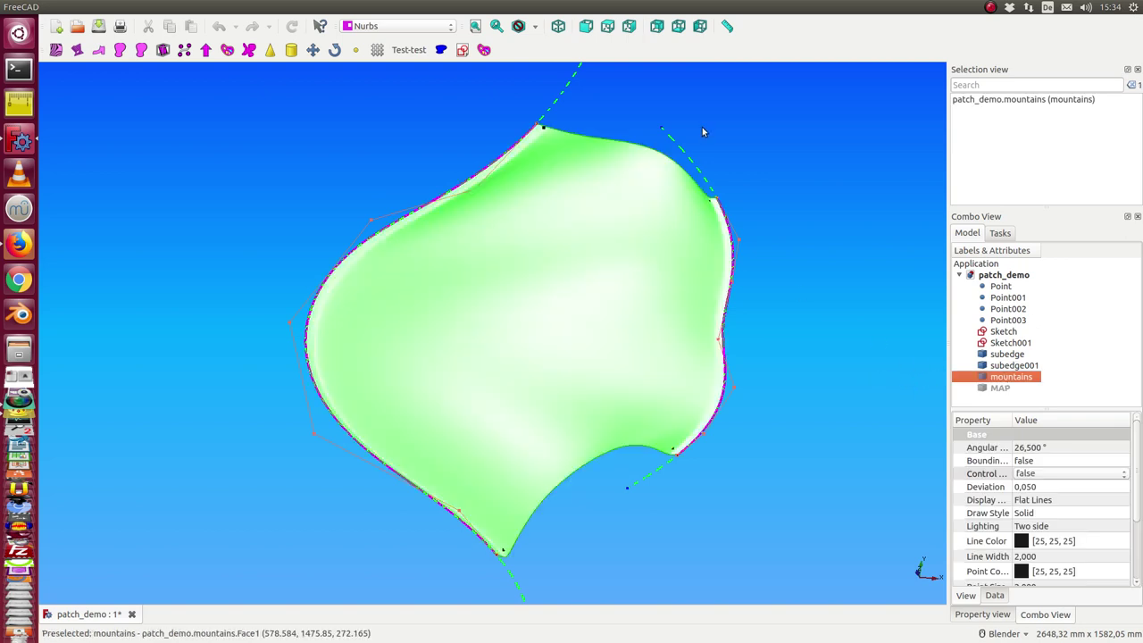
click(1054, 482)
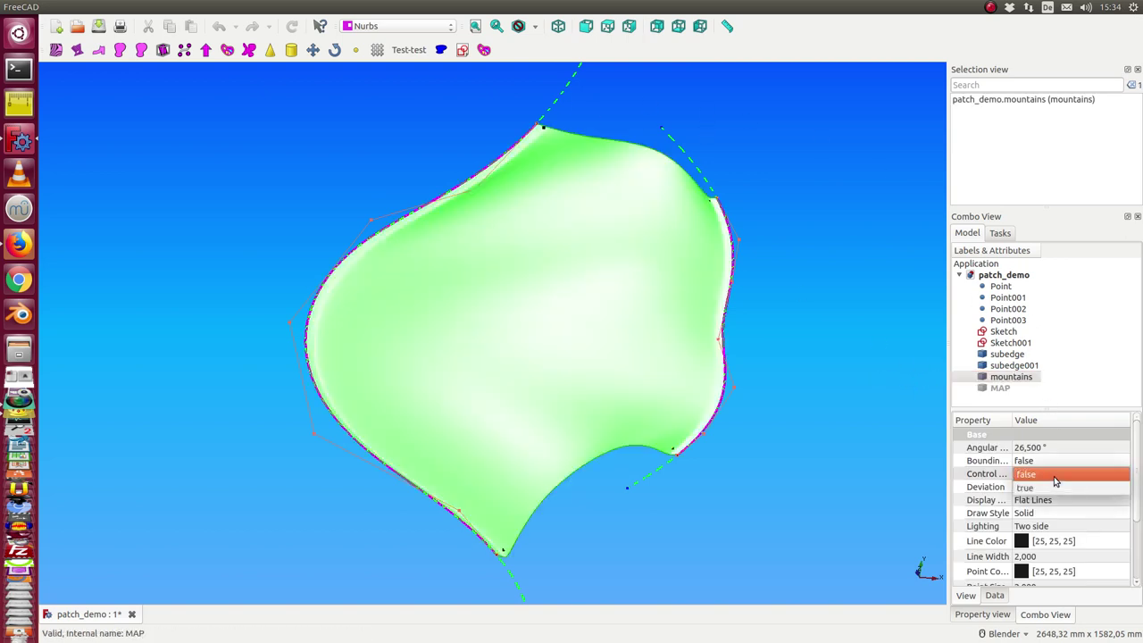
click(1054, 486)
mouse_move(824, 452)
middle_down()
mouse_move(790, 391)
mouse_move(891, 380)
middle_up()
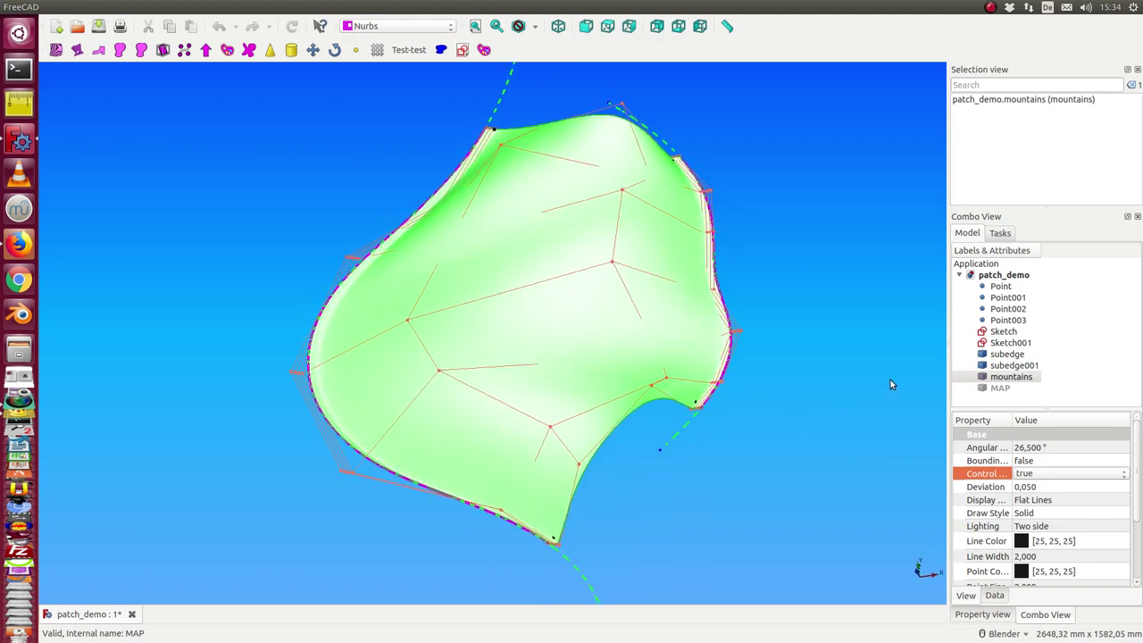
click(875, 379)
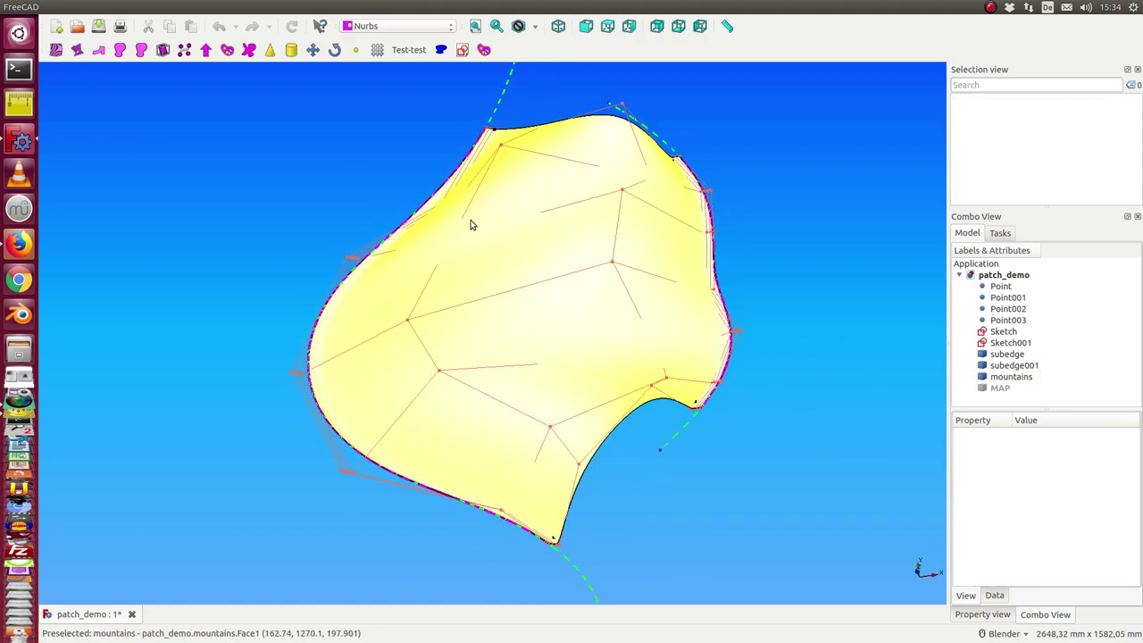
mouse_move(590, 385)
middle_down()
mouse_move(496, 414)
mouse_move(539, 434)
mouse_move(493, 424)
mouse_move(513, 420)
mouse_move(528, 395)
mouse_move(158, 326)
mouse_move(180, 269)
mouse_move(196, 268)
middle_up()
scroll(538, 411, up, 2)
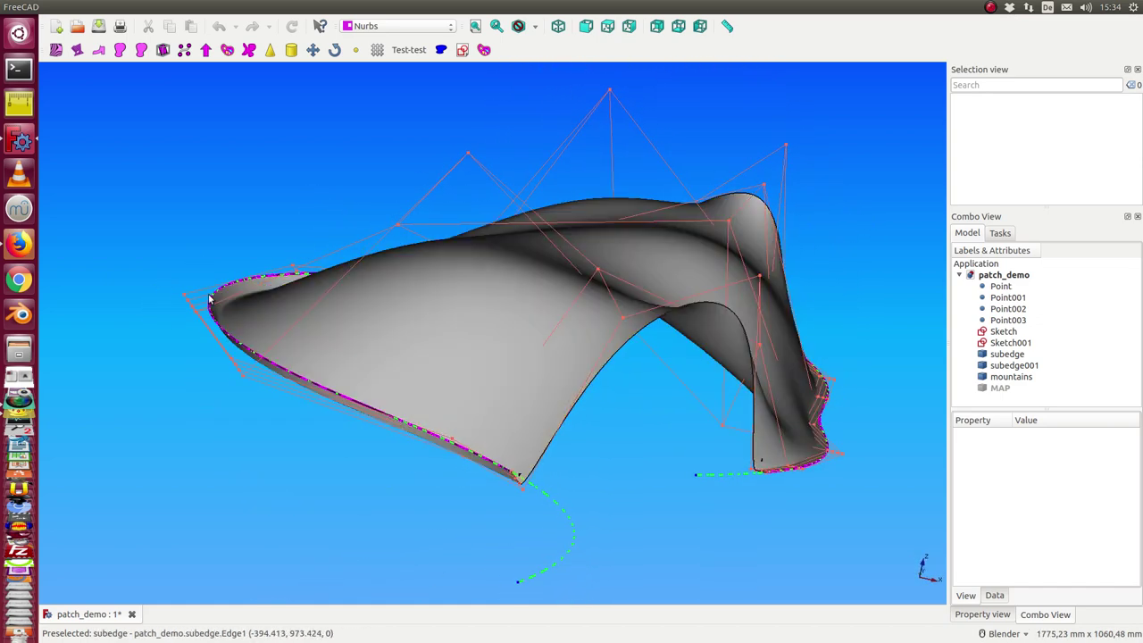
scroll(855, 475, up, 3)
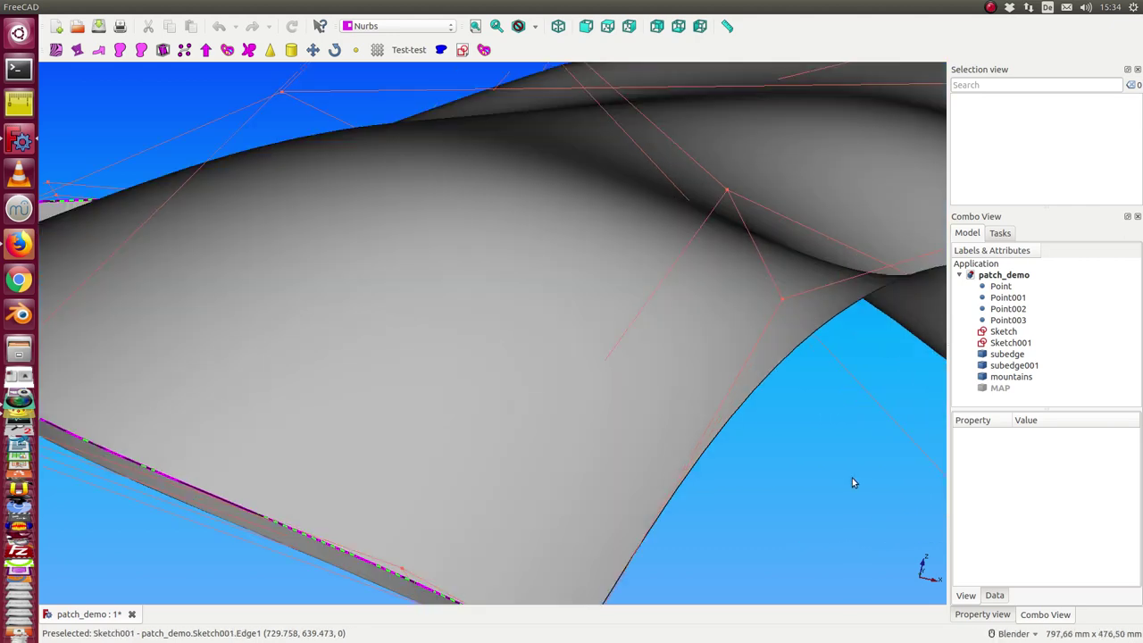
scroll(852, 477, down, 1)
scroll(824, 438, down, 2)
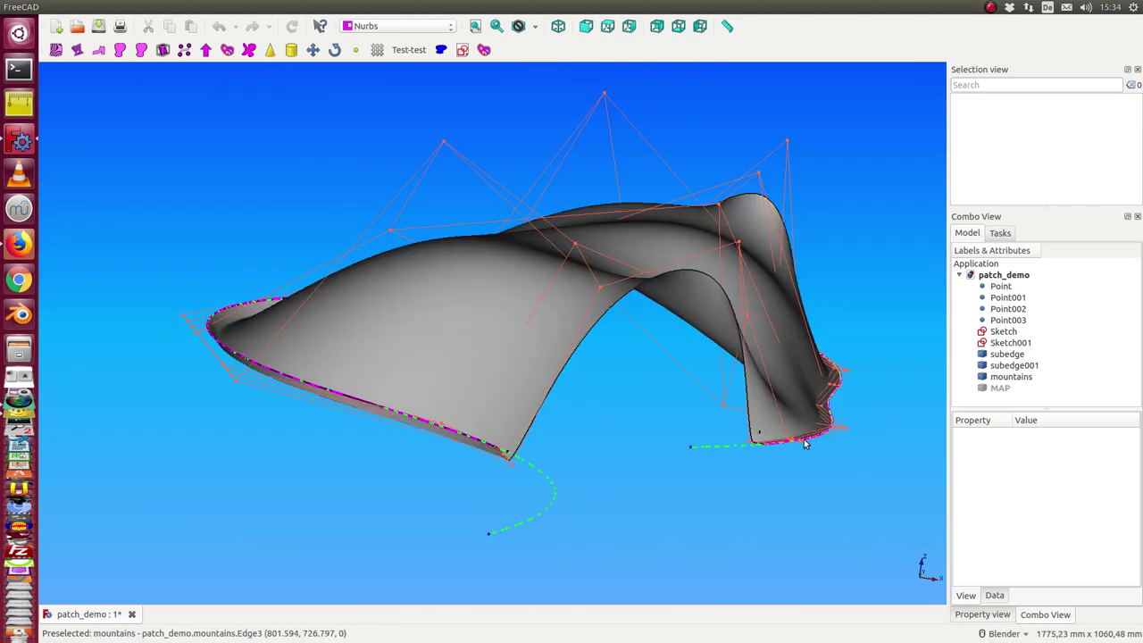
key(1)
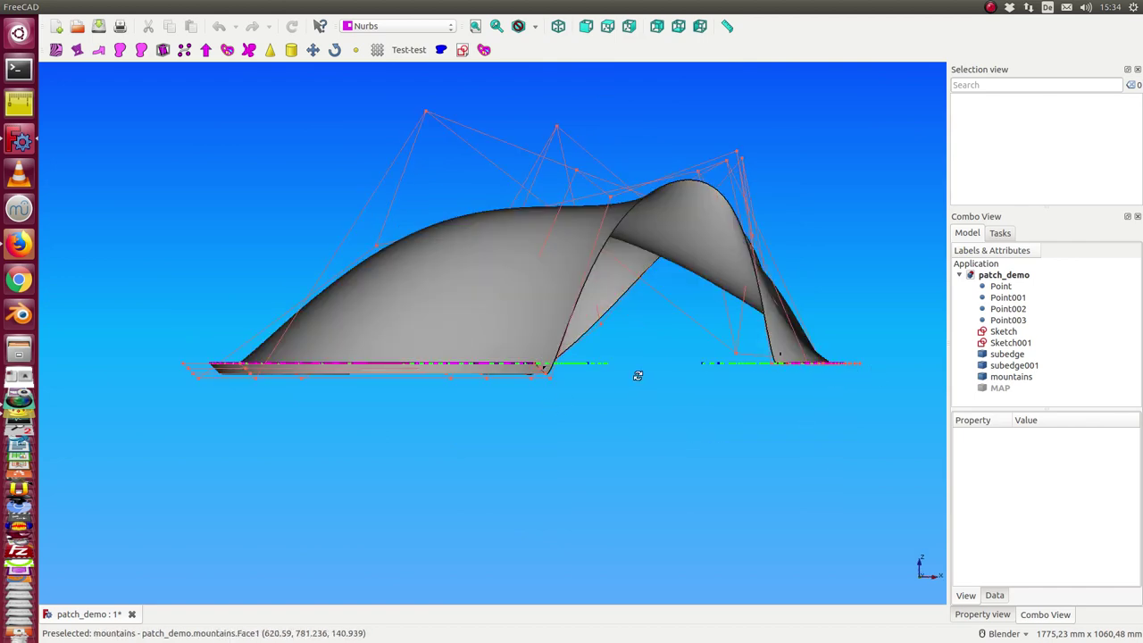
middle_drag(638, 376, 487, 352)
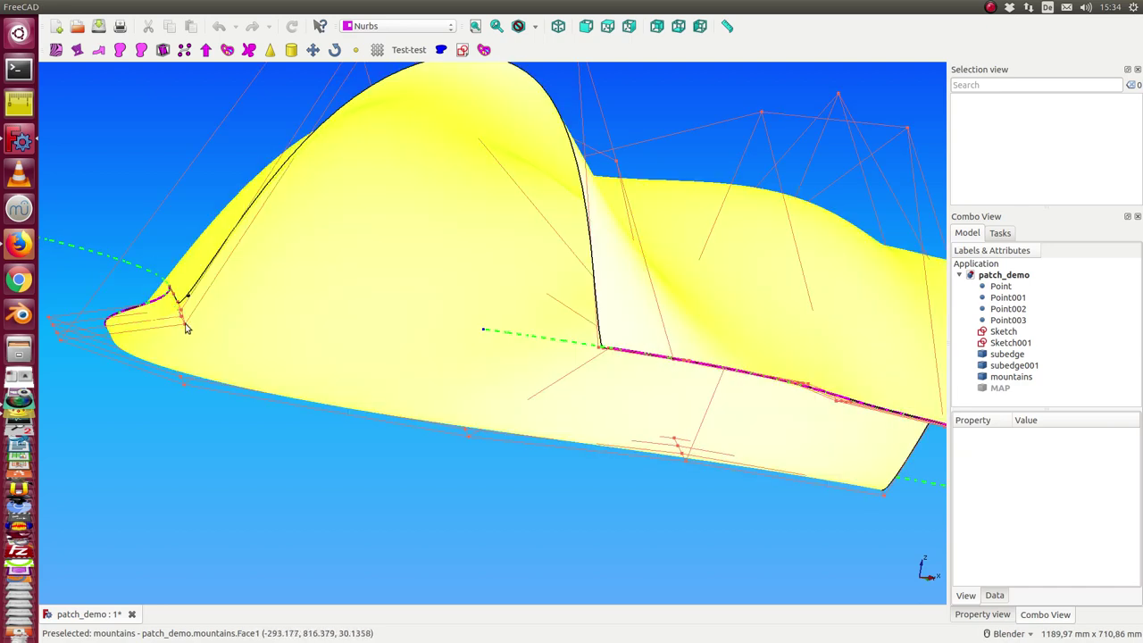
mouse_move(186, 328)
middle_down()
mouse_move(129, 435)
mouse_move(122, 426)
mouse_move(184, 426)
middle_up()
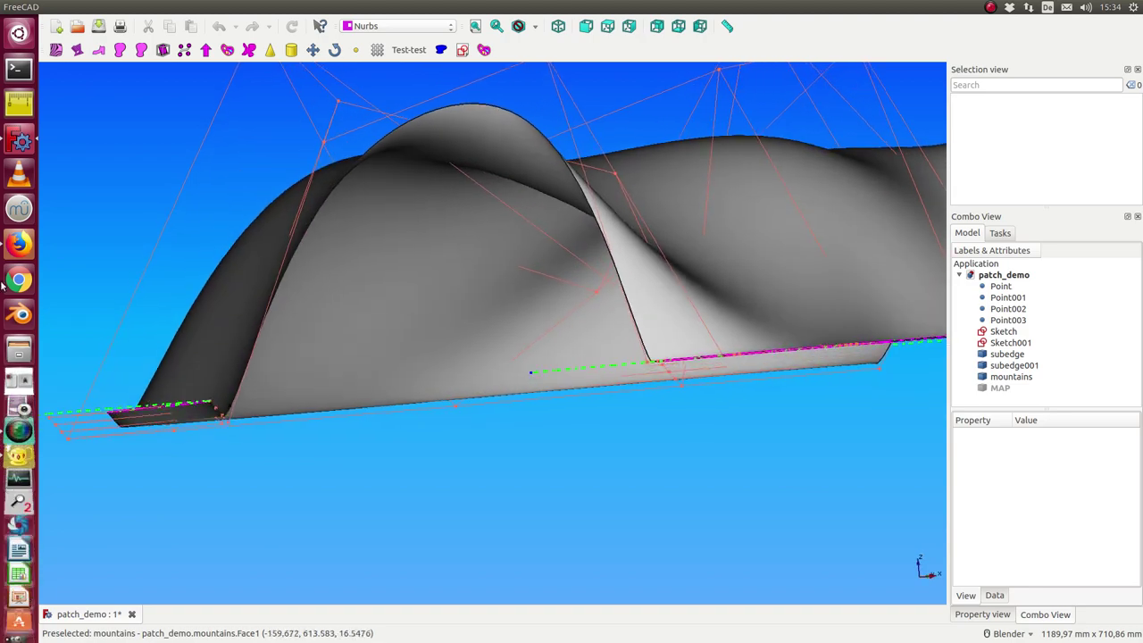
mouse_move(69, 298)
middle_down()
mouse_move(412, 355)
mouse_move(312, 369)
mouse_move(307, 357)
middle_up()
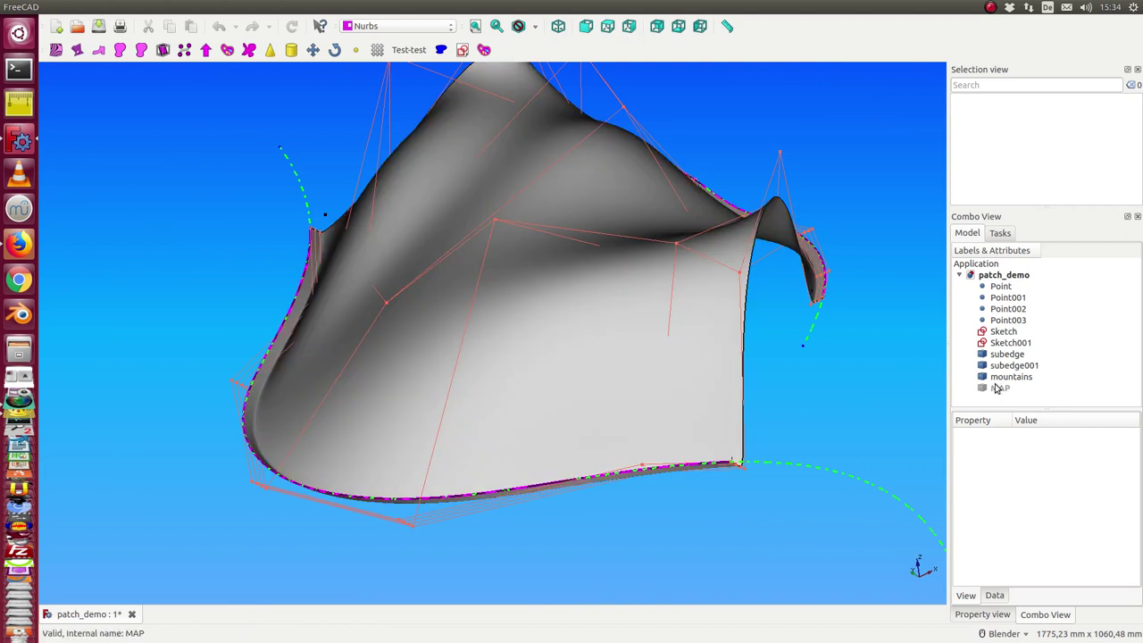
Hide subedge, subedge001 and mountains, and view the sketch curves face-on.
click(999, 356)
key(space)
click(998, 364)
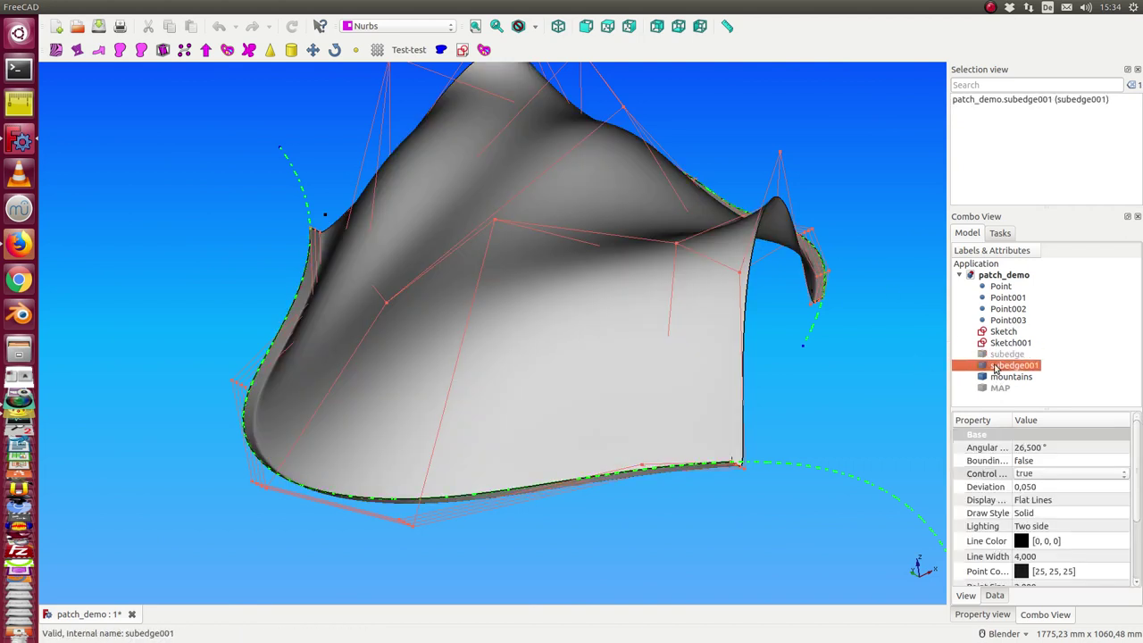
key(space)
click(1000, 376)
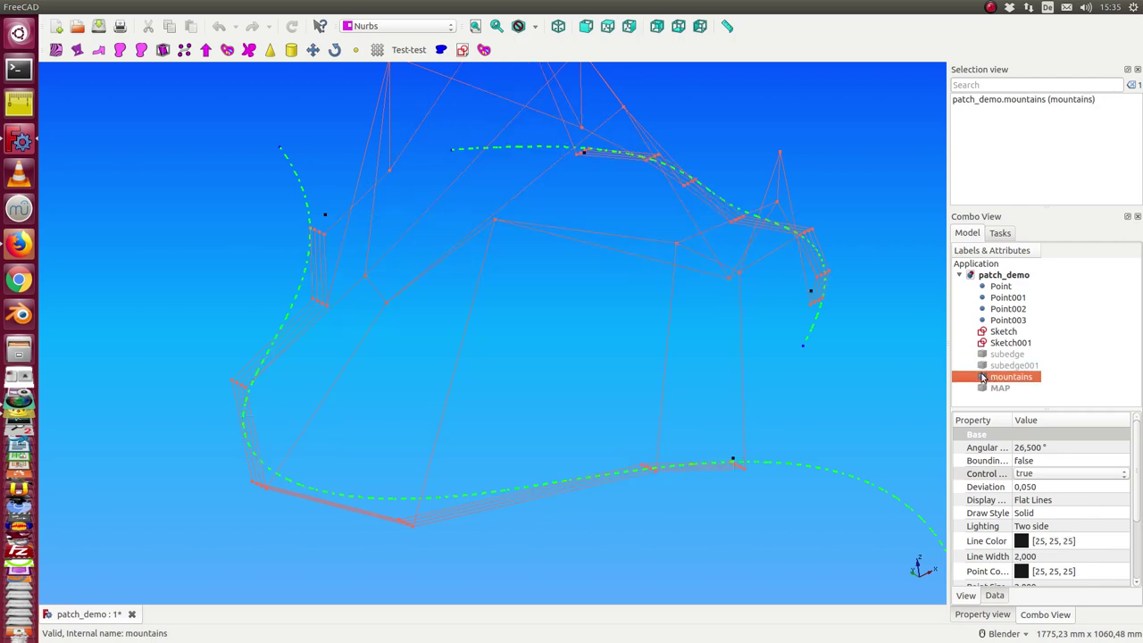
key(0)
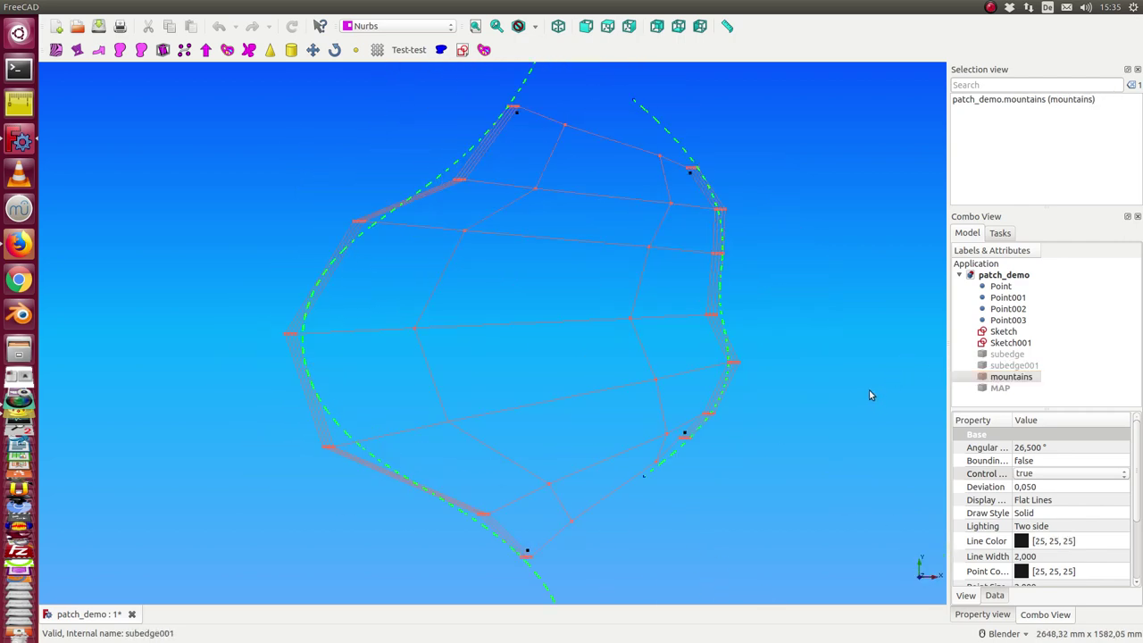
Drag three control poles of Sketch to reshape its B-spline into a new S-bend.
double_click(1003, 332)
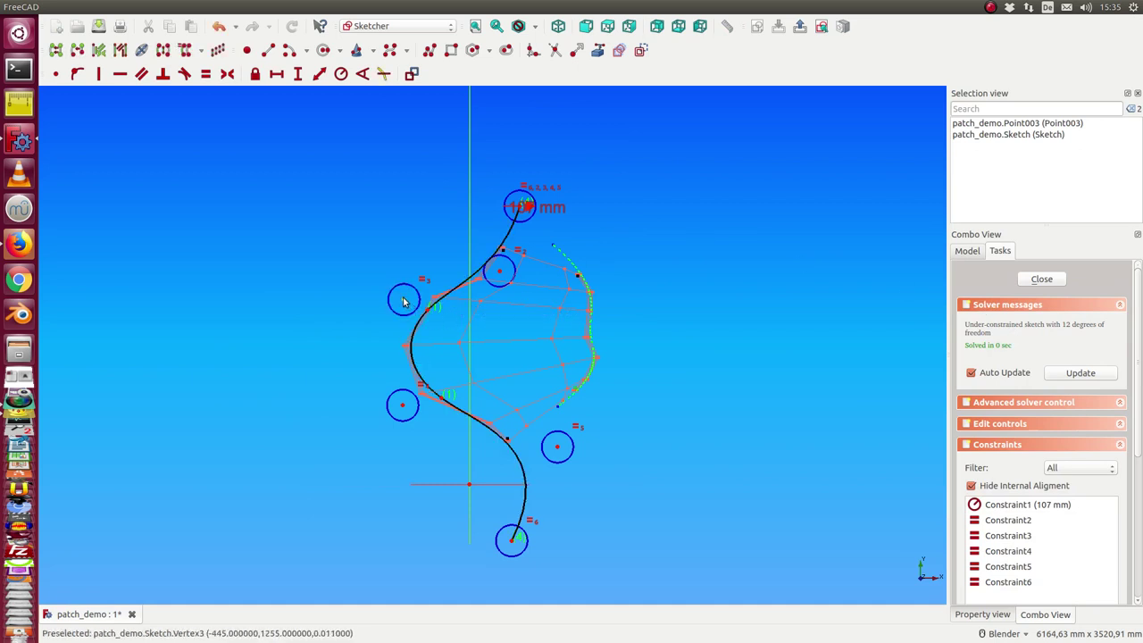
drag(410, 307, 498, 325)
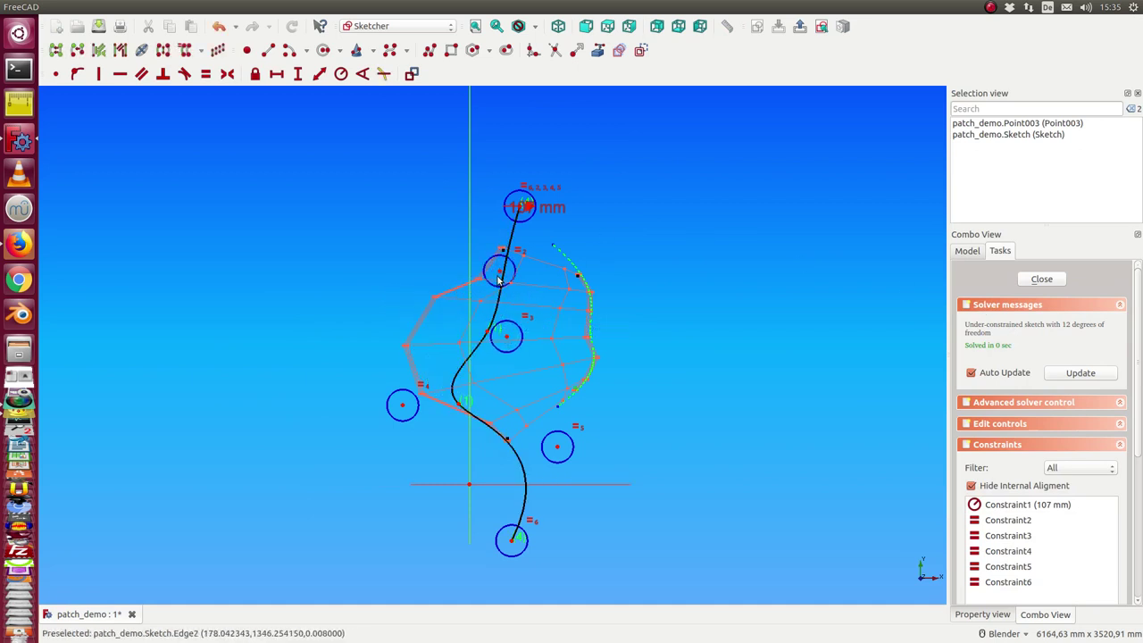
drag(500, 271, 481, 260)
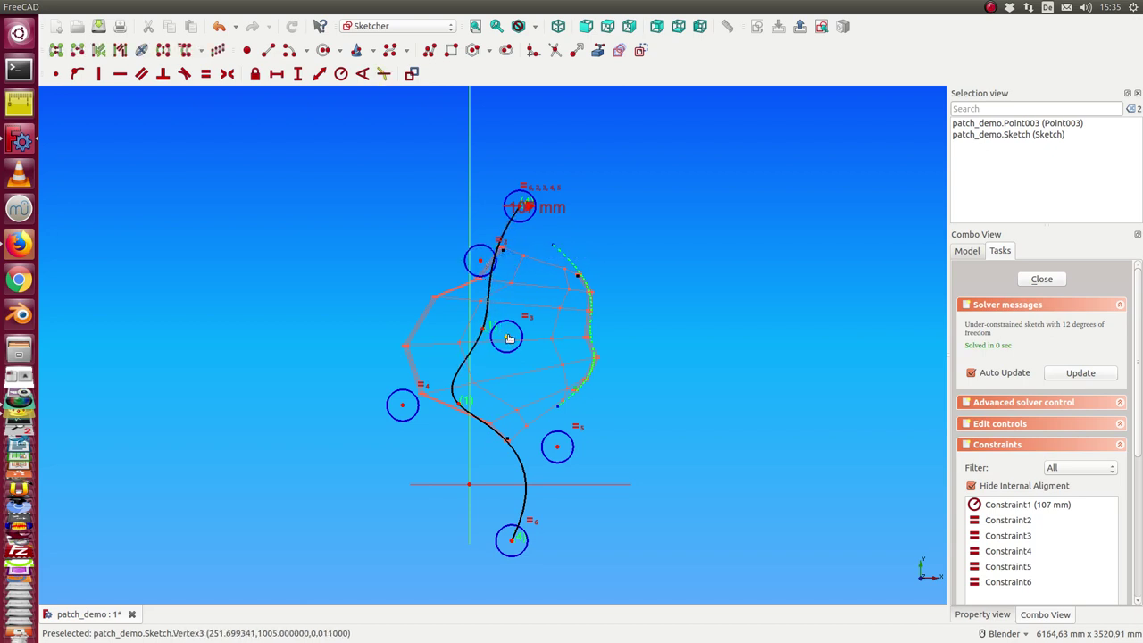
drag(509, 334, 541, 325)
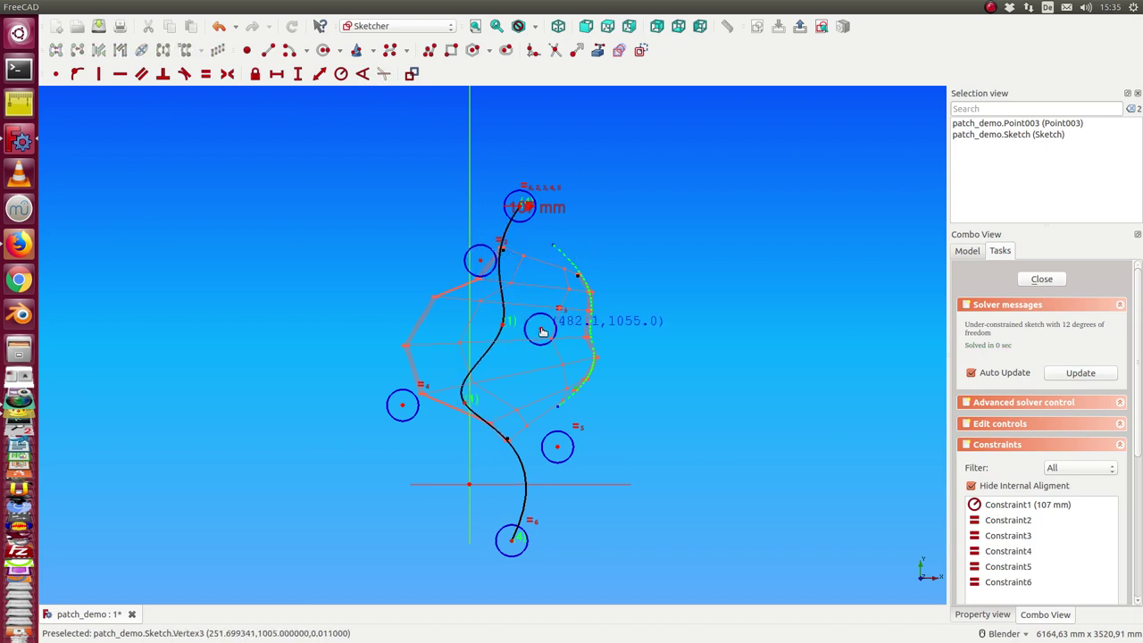
click(1045, 278)
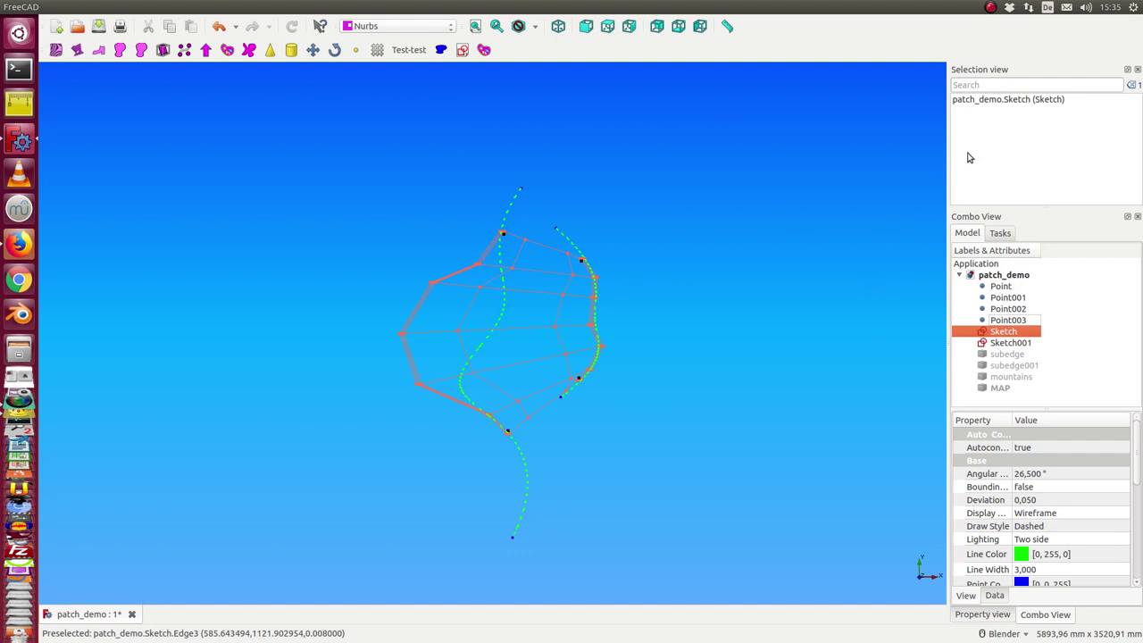
Select the Sketch curve edge together with its Point and Point002 vertices.
scroll(510, 209, up, 2)
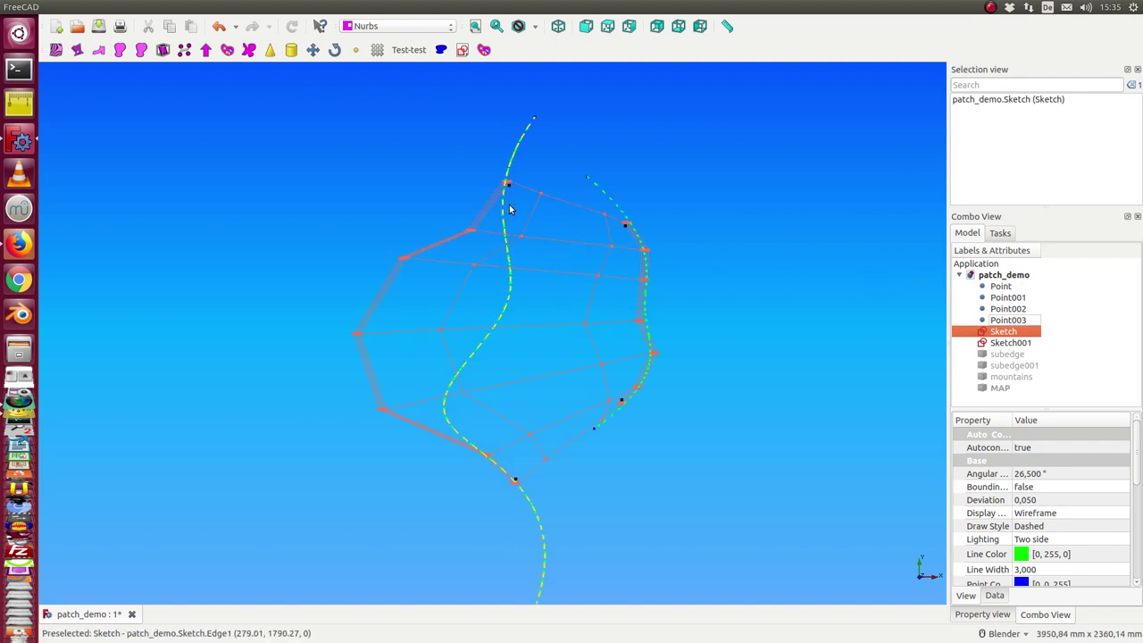
click(510, 164)
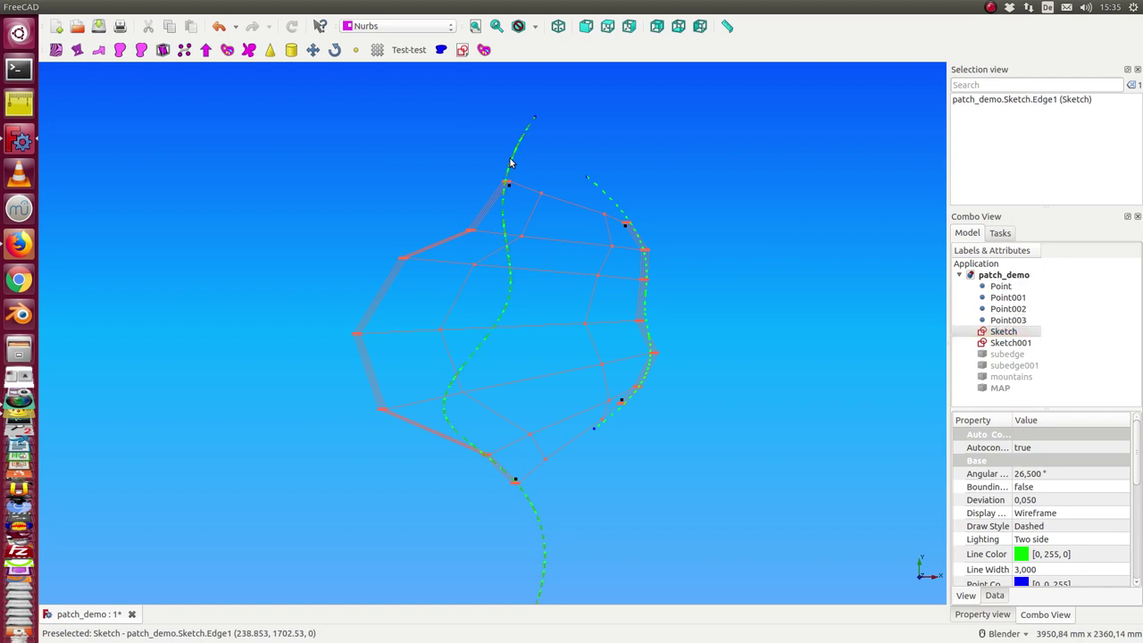
ctrl+click(508, 185)
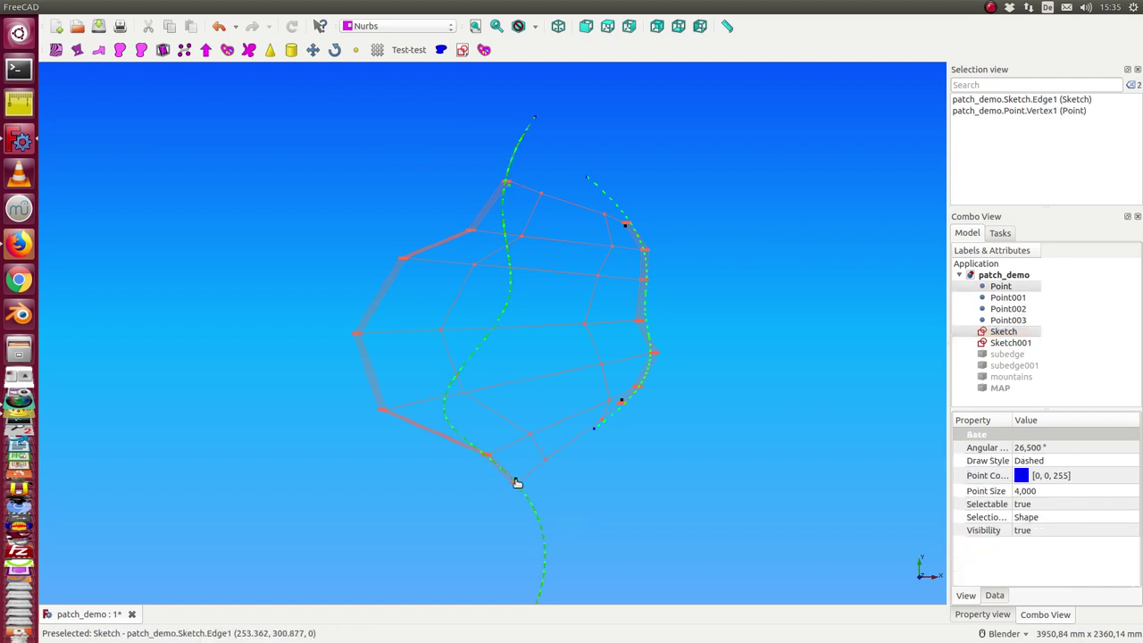
scroll(518, 485, up, 3)
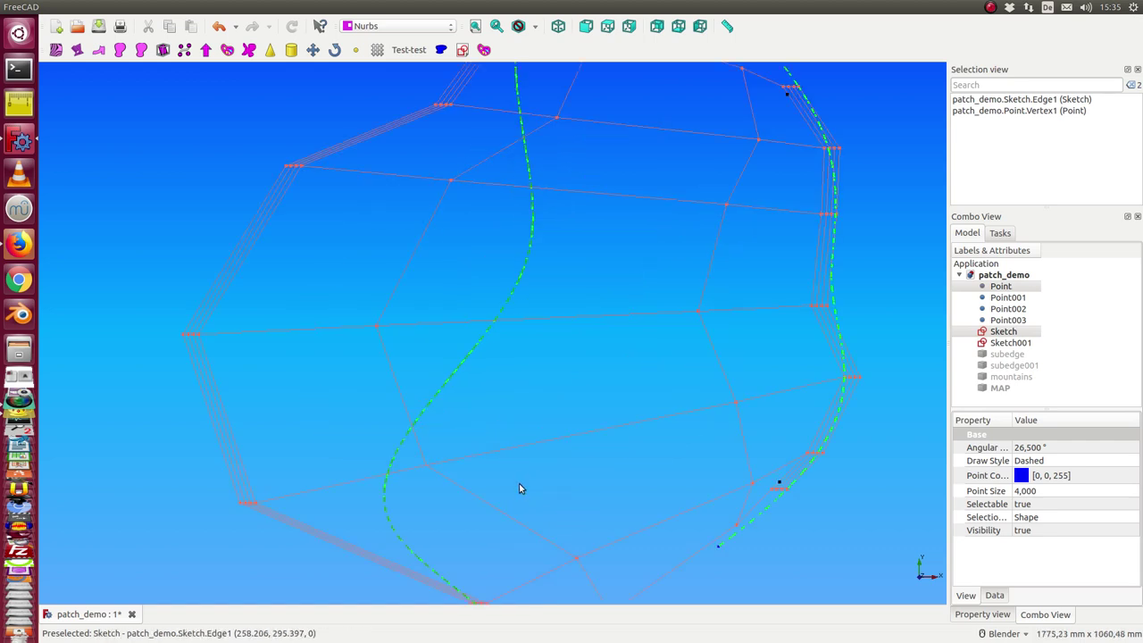
scroll(540, 544, down, 3)
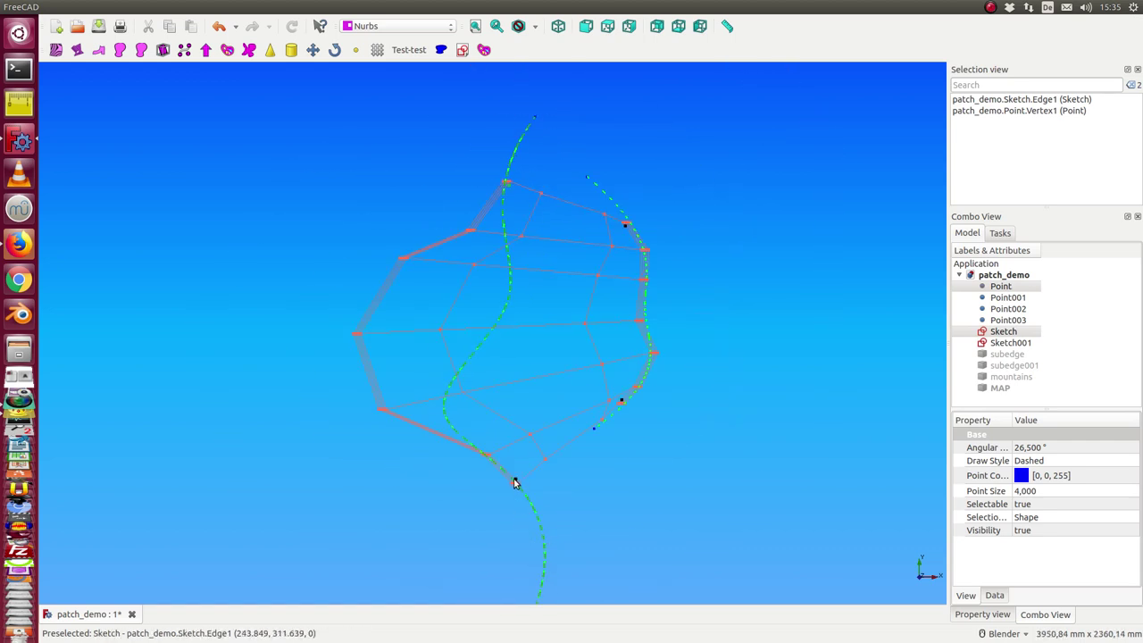
ctrl+click(516, 482)
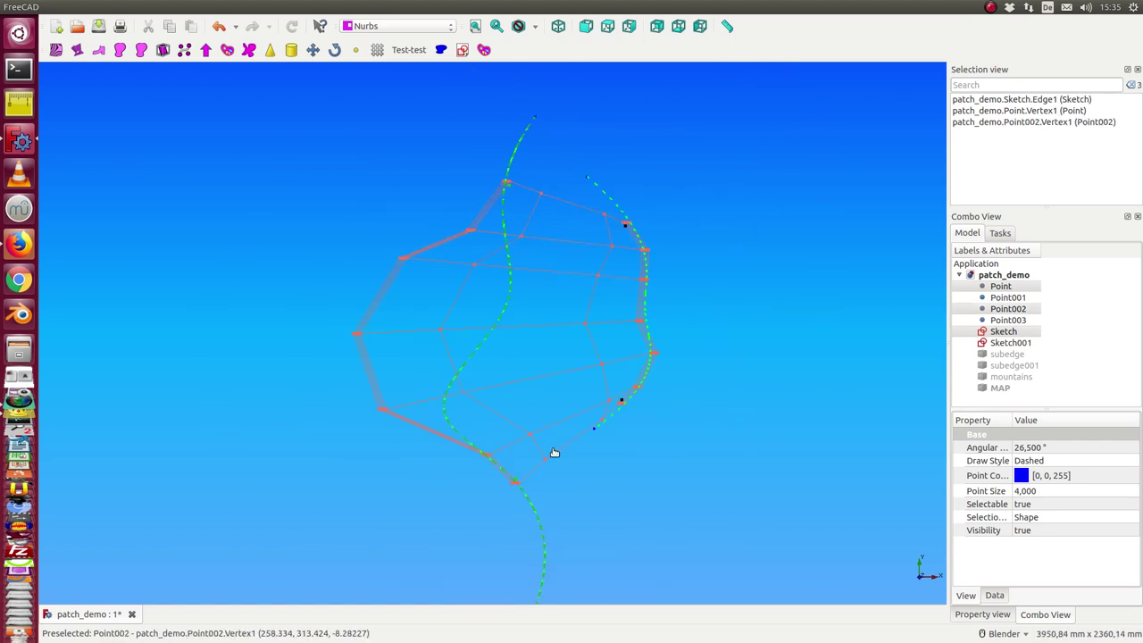
Add Sketch001 with Point001 and Point003, then connect the curves into a new surface patch.
ctrl+click(615, 206)
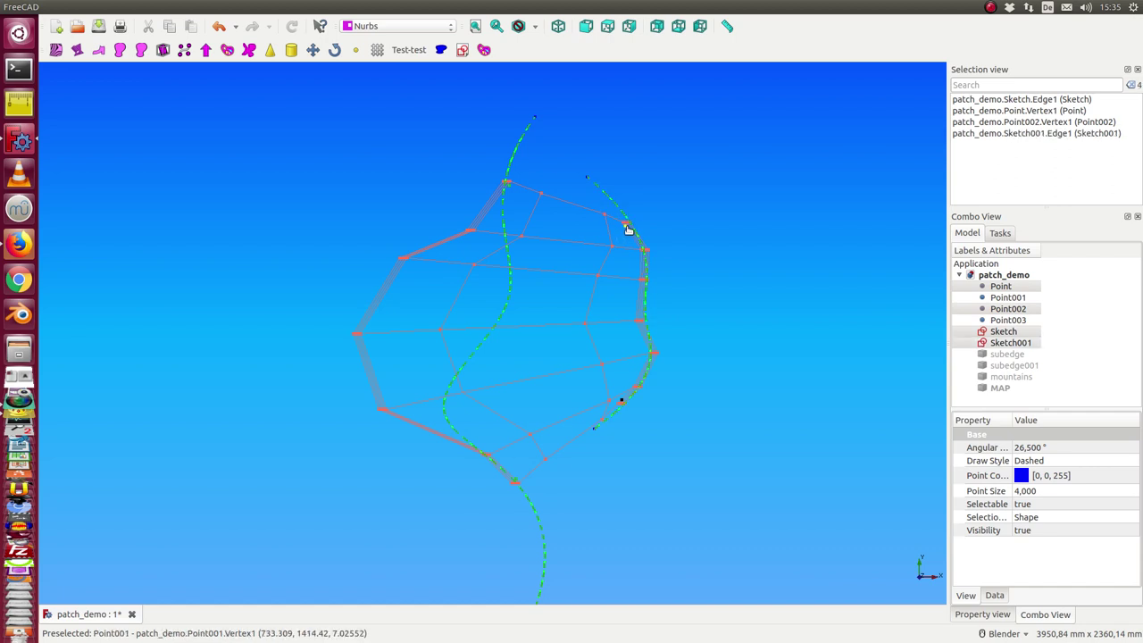
ctrl+click(627, 228)
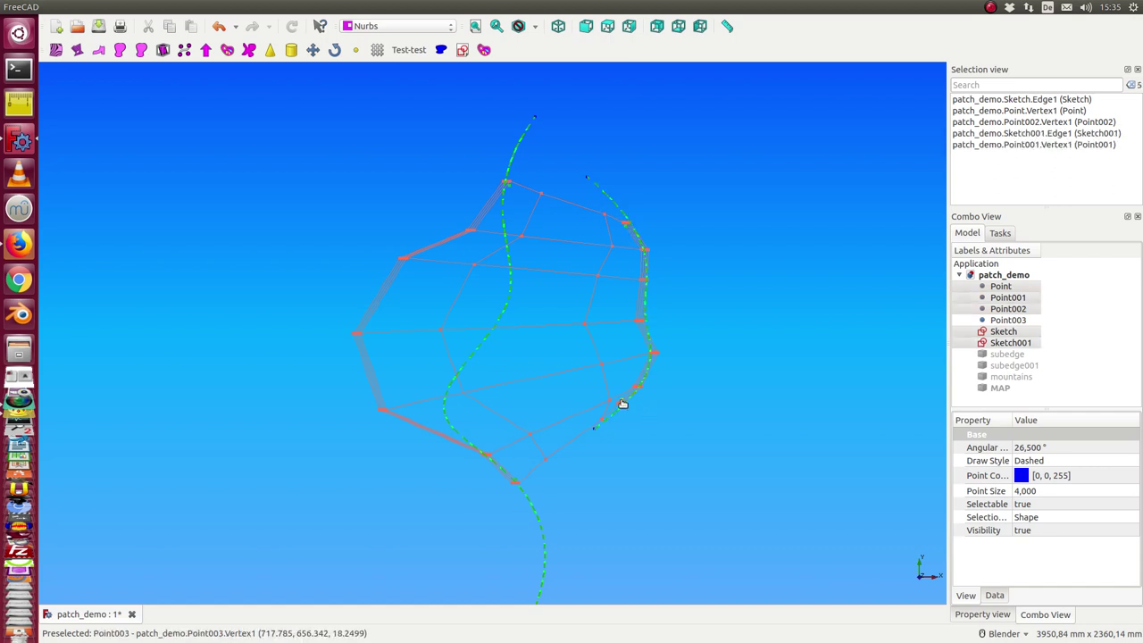
ctrl+click(622, 404)
mouse_move(187, 7)
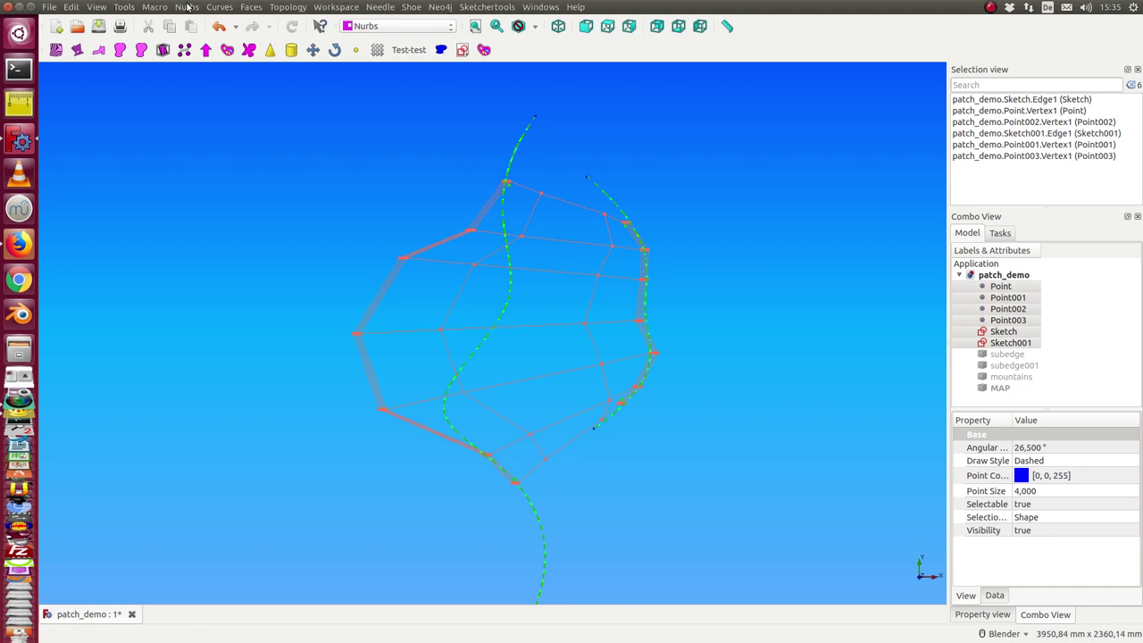
click(251, 7)
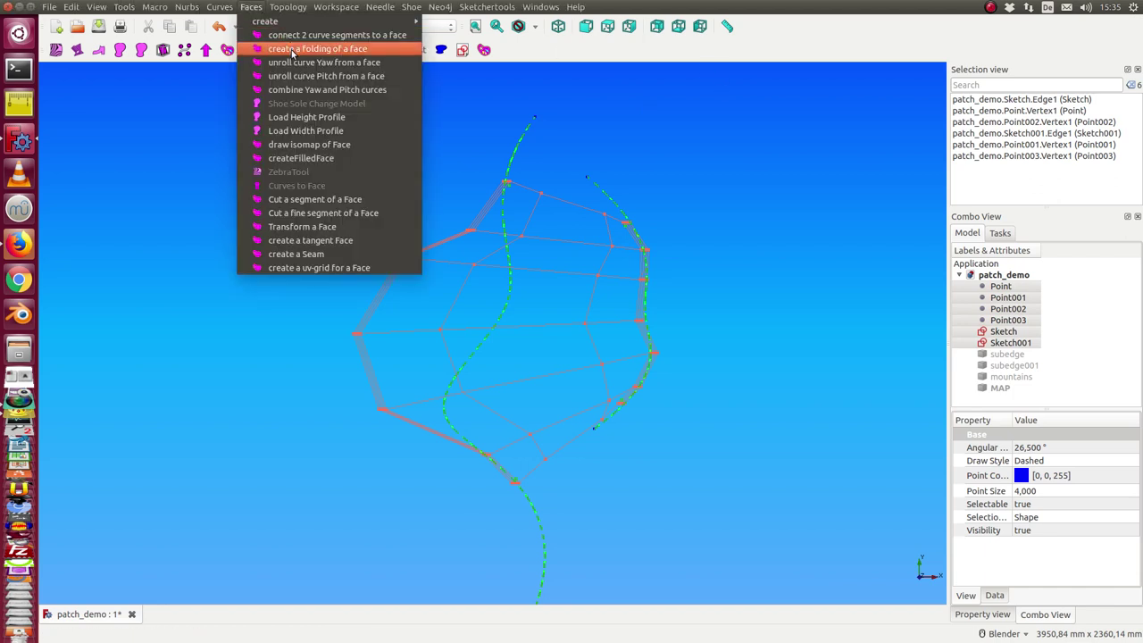
click(290, 35)
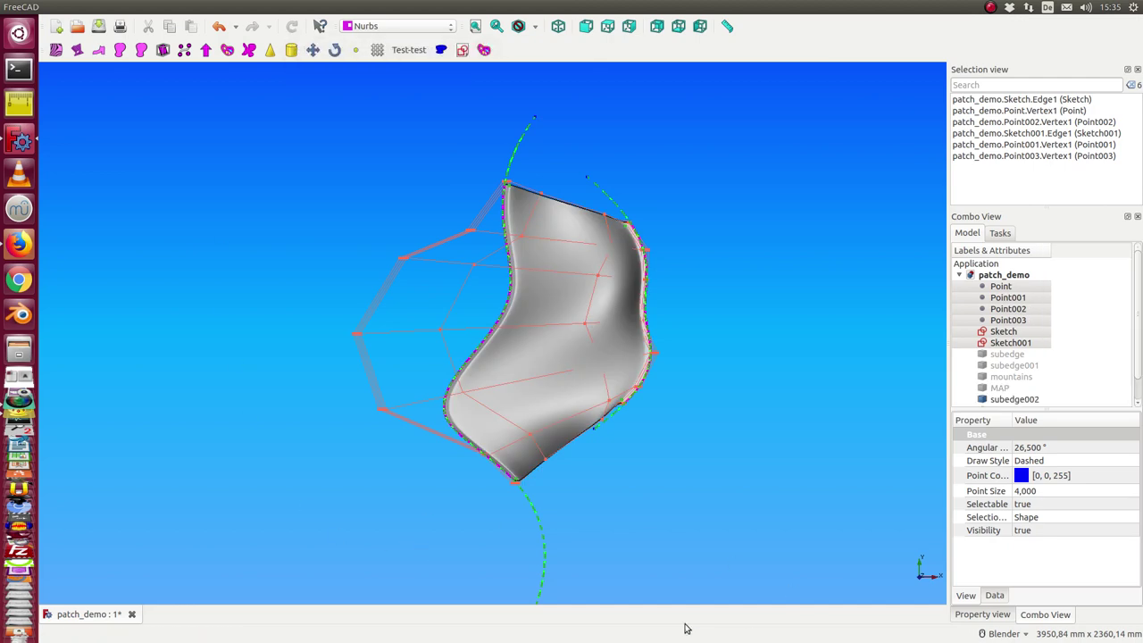
Orbit to inspect the new patch, toggle mountains001's visibility, and select the subedge curves.
mouse_move(619, 566)
middle_down()
mouse_move(607, 465)
mouse_move(655, 541)
mouse_move(742, 518)
middle_up()
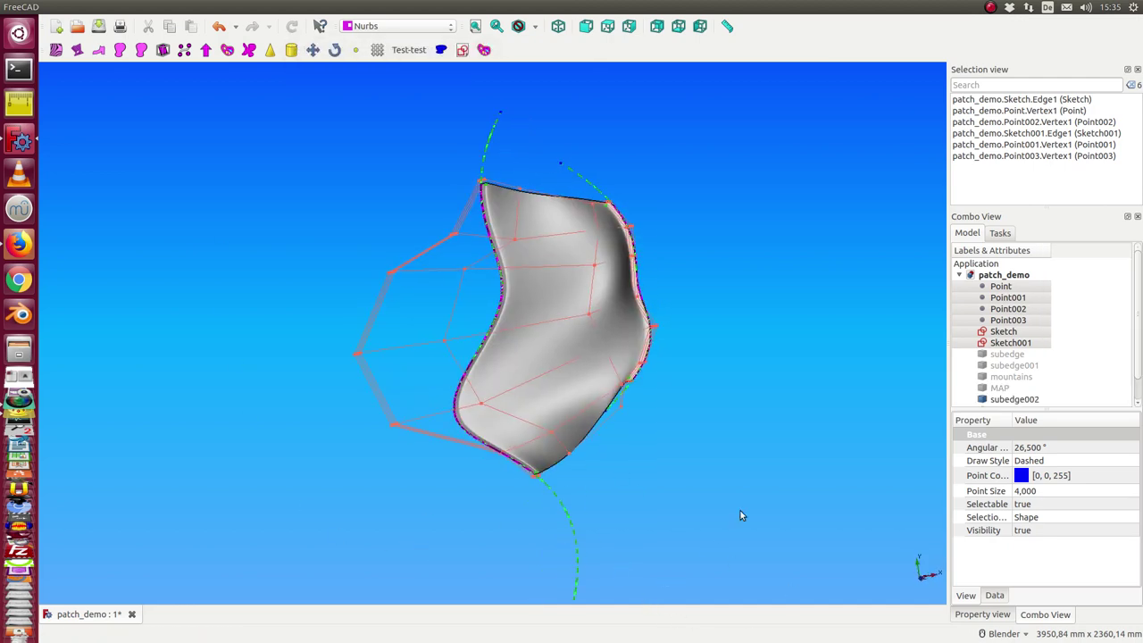
click(1015, 399)
key(space)
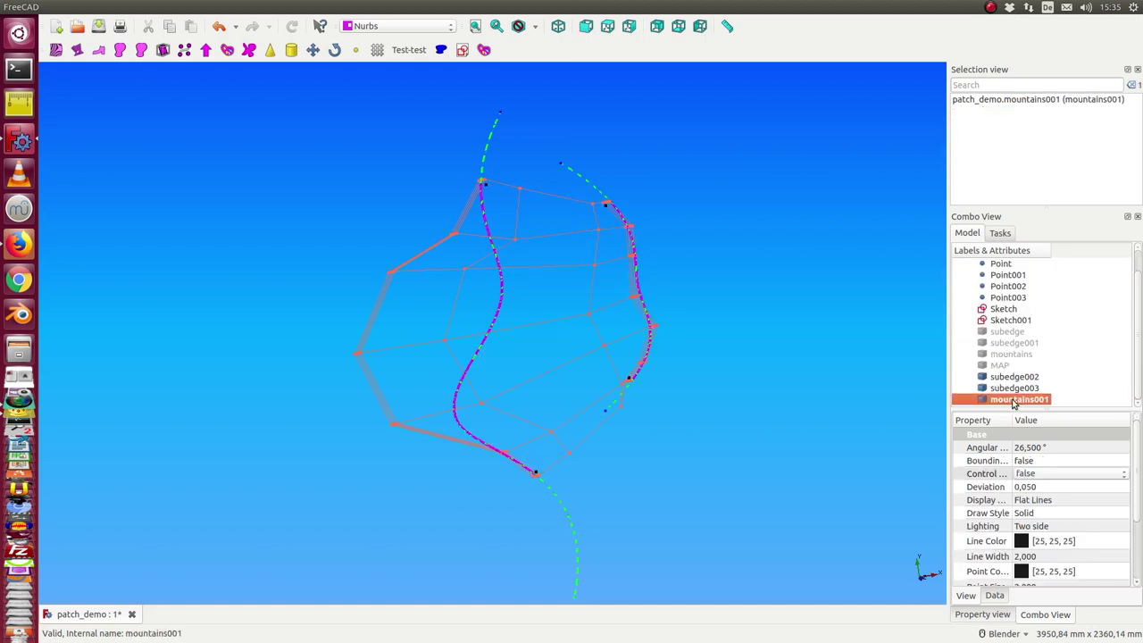
click(795, 398)
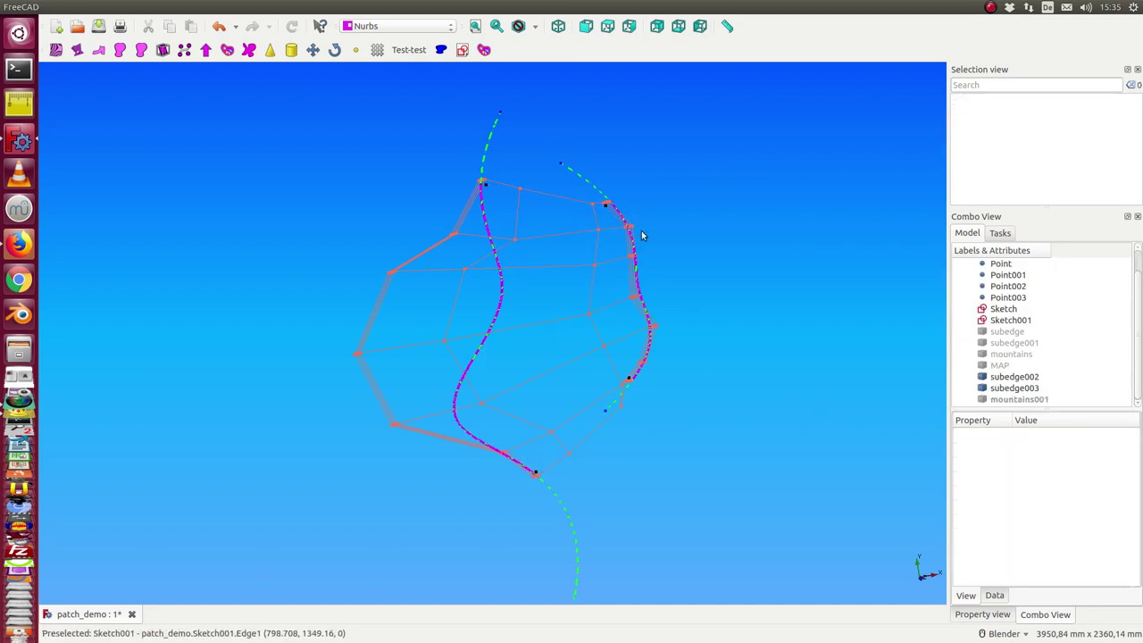
click(1001, 333)
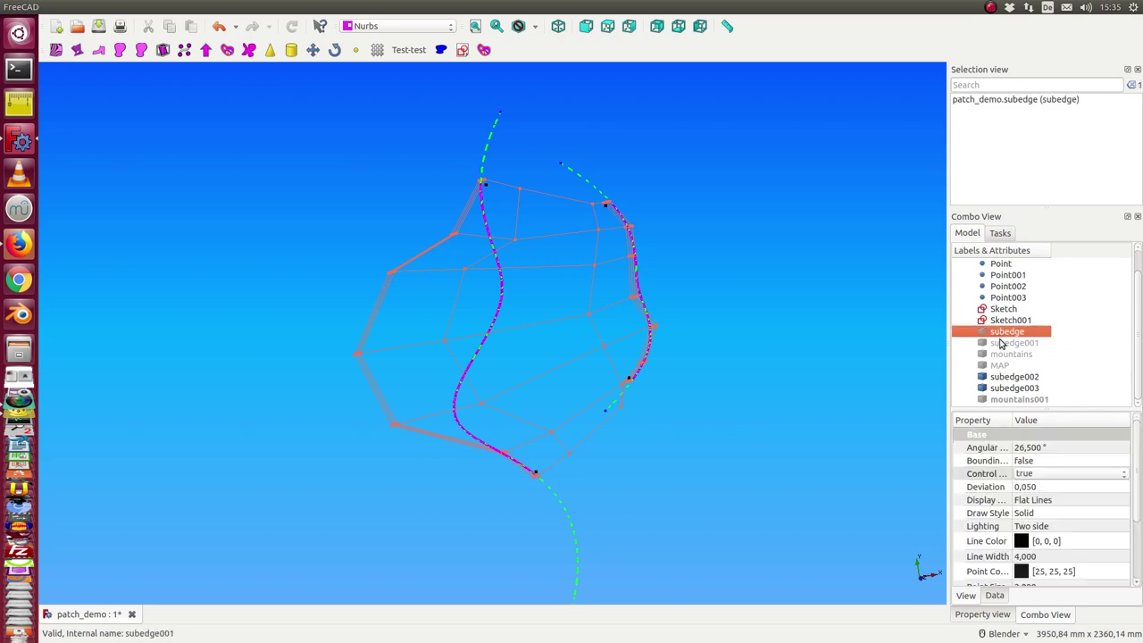
click(1002, 344)
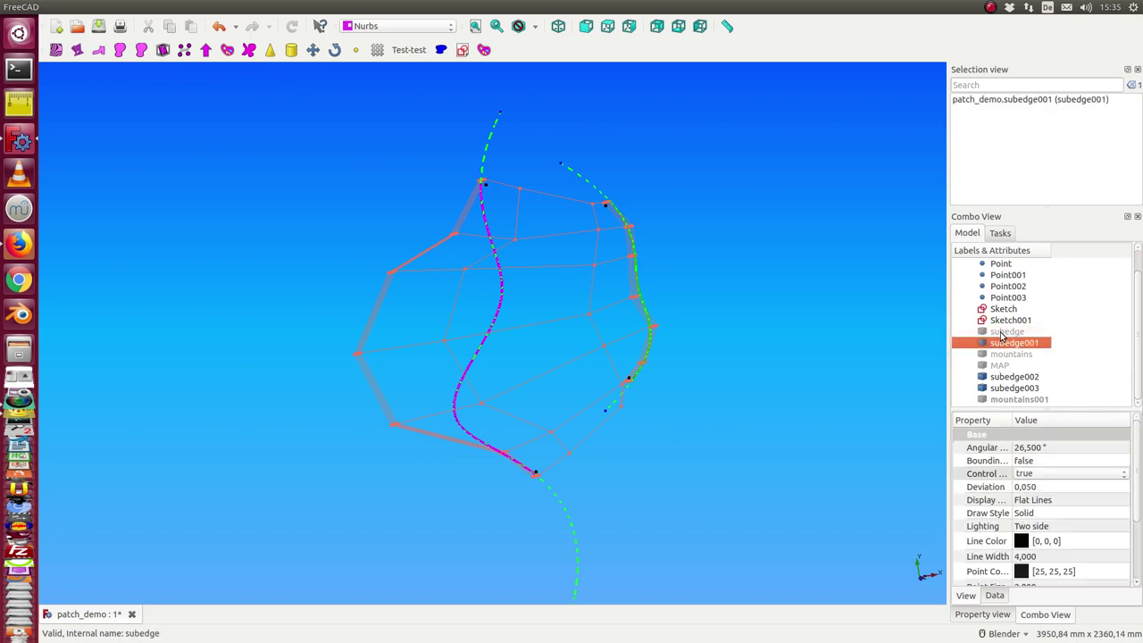
click(1001, 333)
click(866, 356)
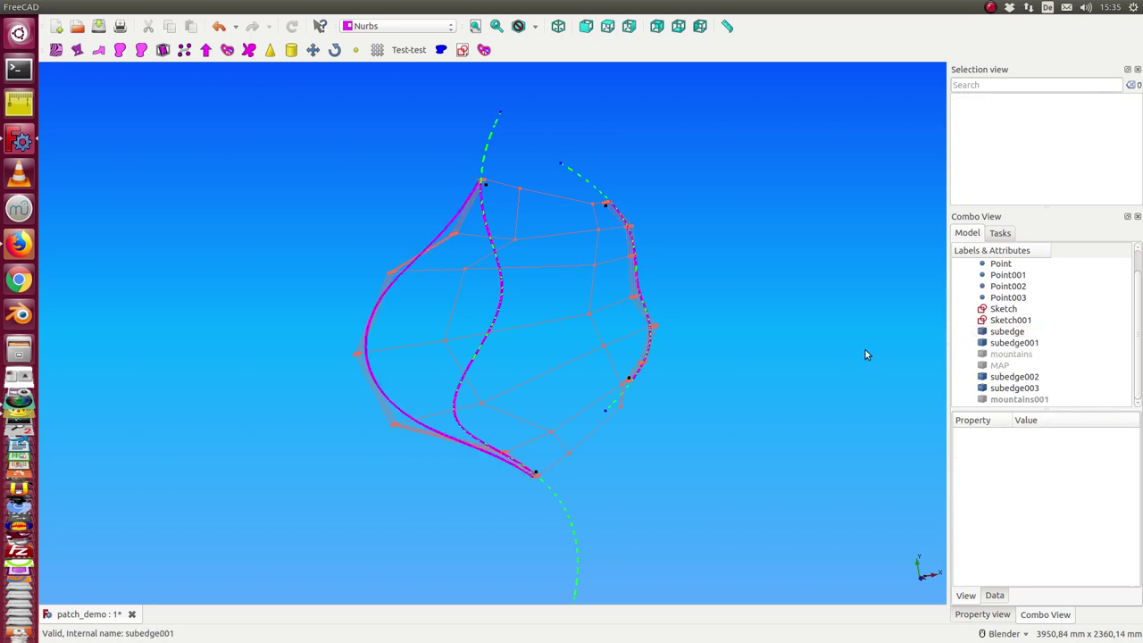
Make the mountains surface visible again and orbit to view both patches together.
click(1005, 355)
key(space)
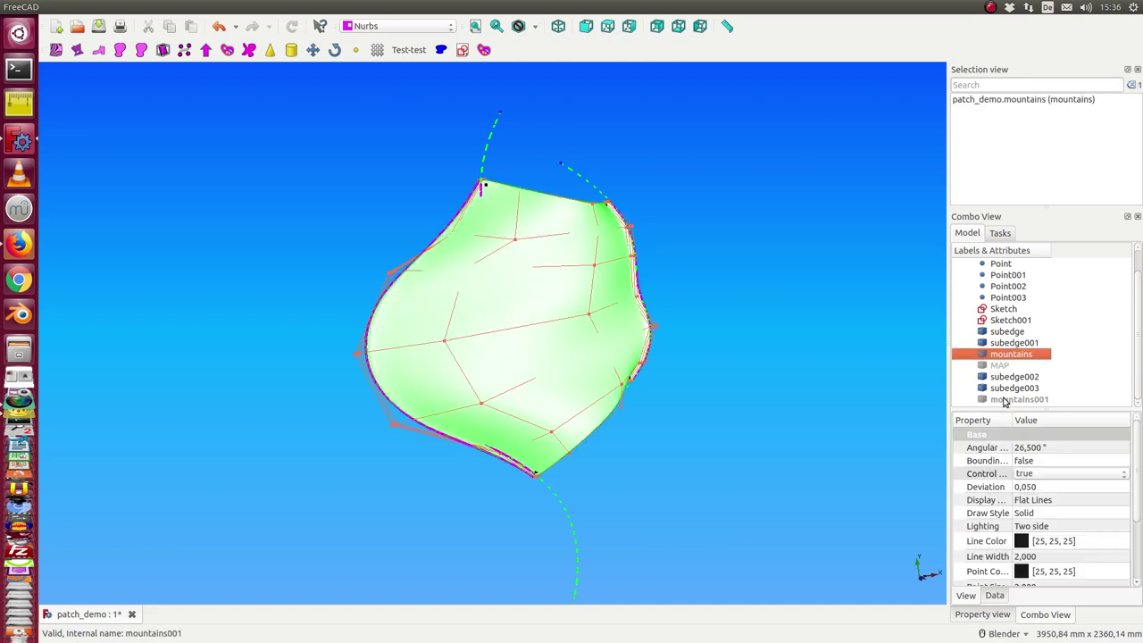
click(1009, 400)
mouse_move(929, 411)
middle_down()
mouse_move(269, 341)
mouse_move(574, 413)
mouse_move(541, 359)
mouse_move(566, 454)
mouse_move(489, 446)
mouse_move(460, 490)
mouse_move(408, 439)
mouse_move(669, 298)
mouse_move(790, 332)
middle_up()
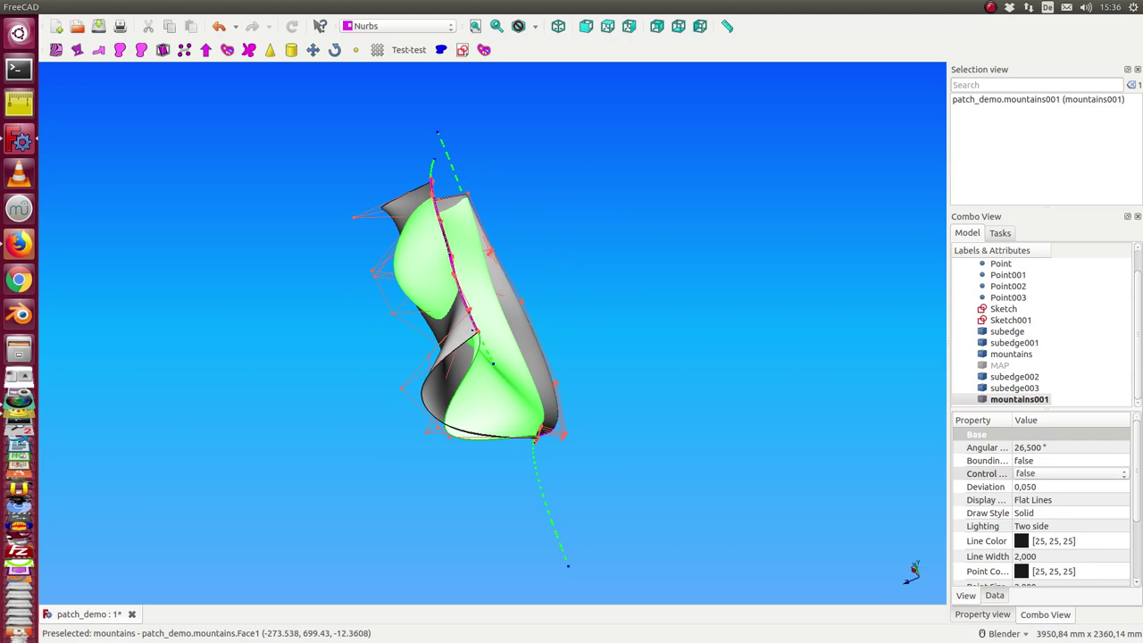